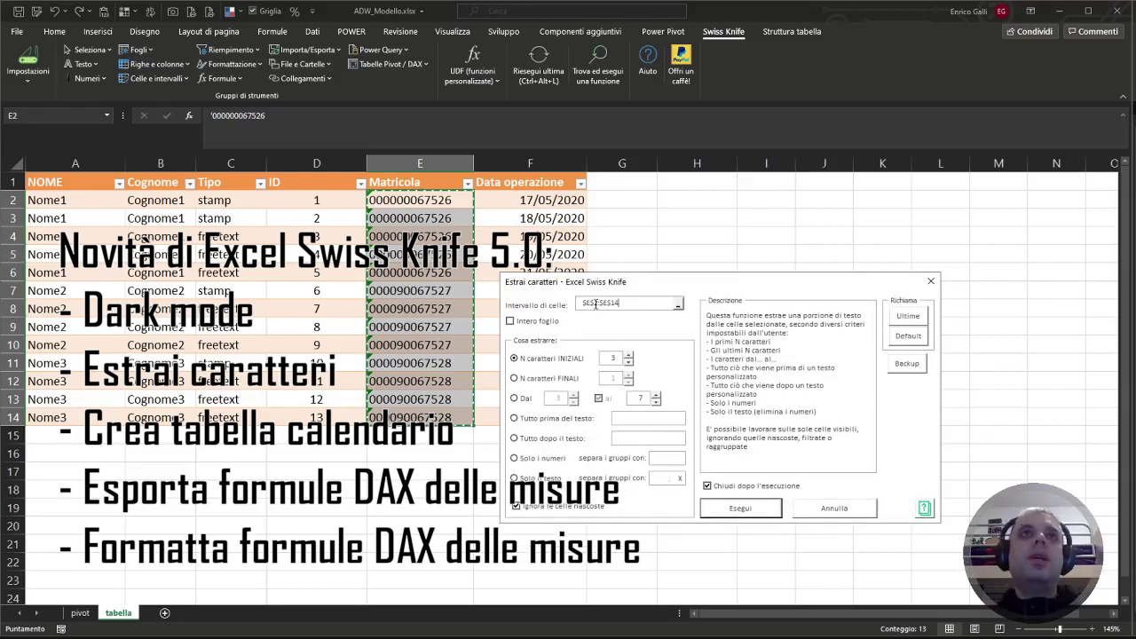
Extract the text after a given string from column E's Matricola codes, then start the calendar-table tool.
left_click(532, 442)
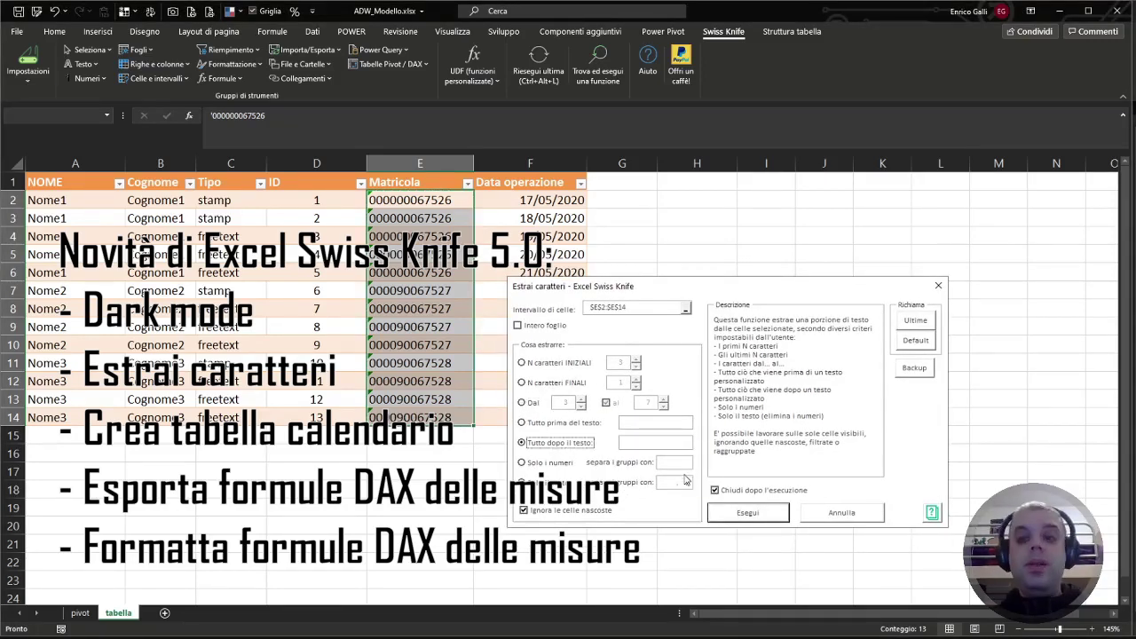
left_click(522, 381)
left_click(747, 512)
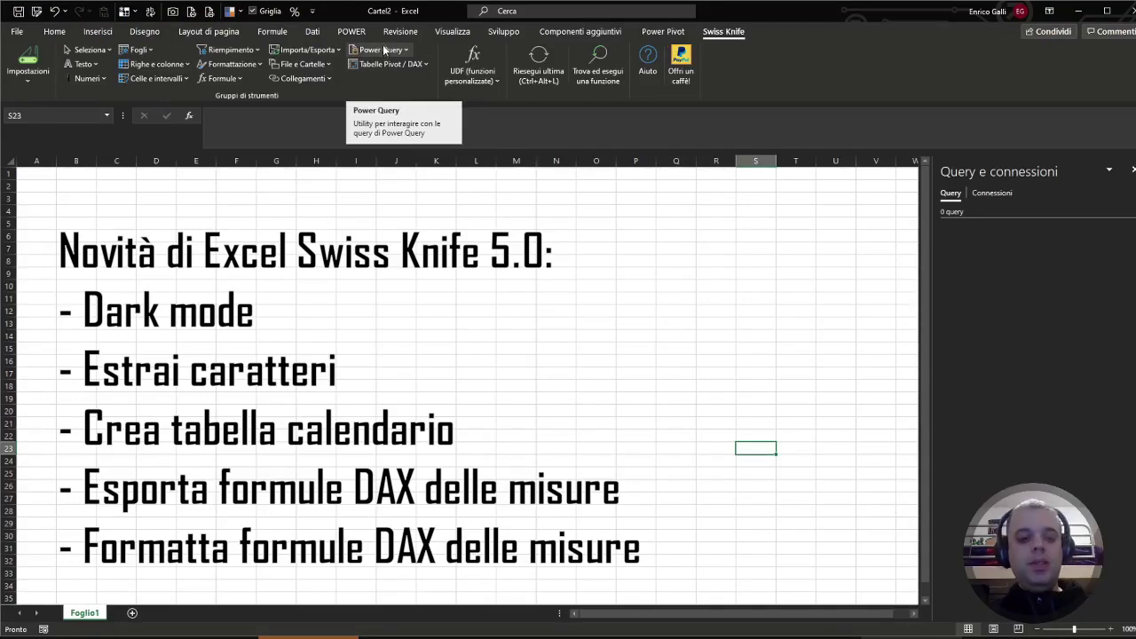
left_click(383, 50)
left_click(400, 67)
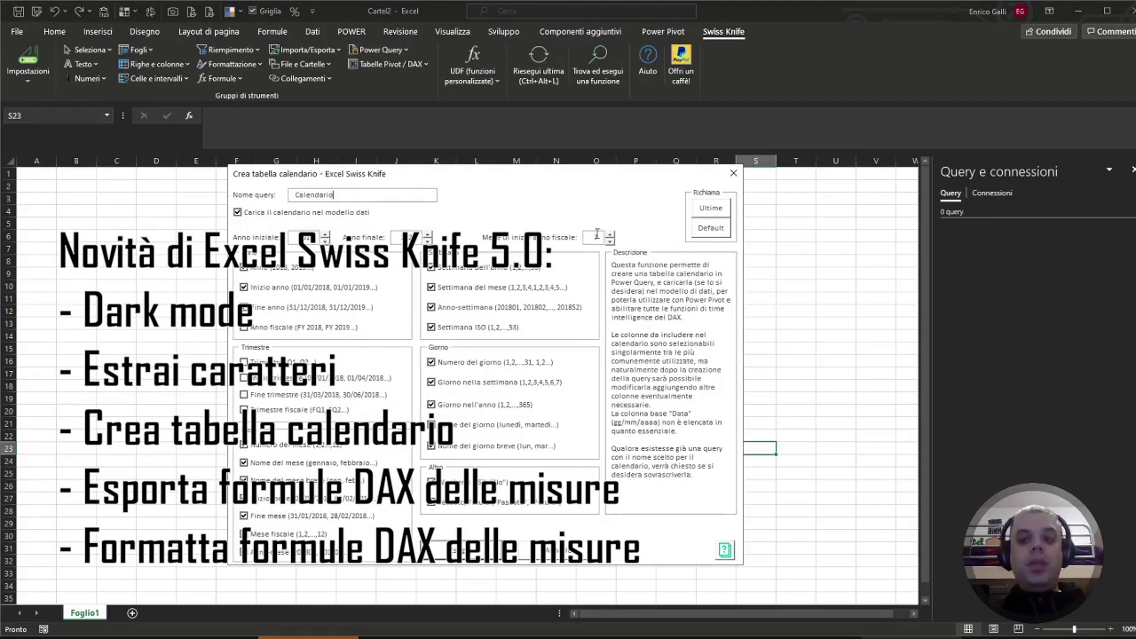
Confirm creation of the Calendario calendar-table query.
left_click(463, 548)
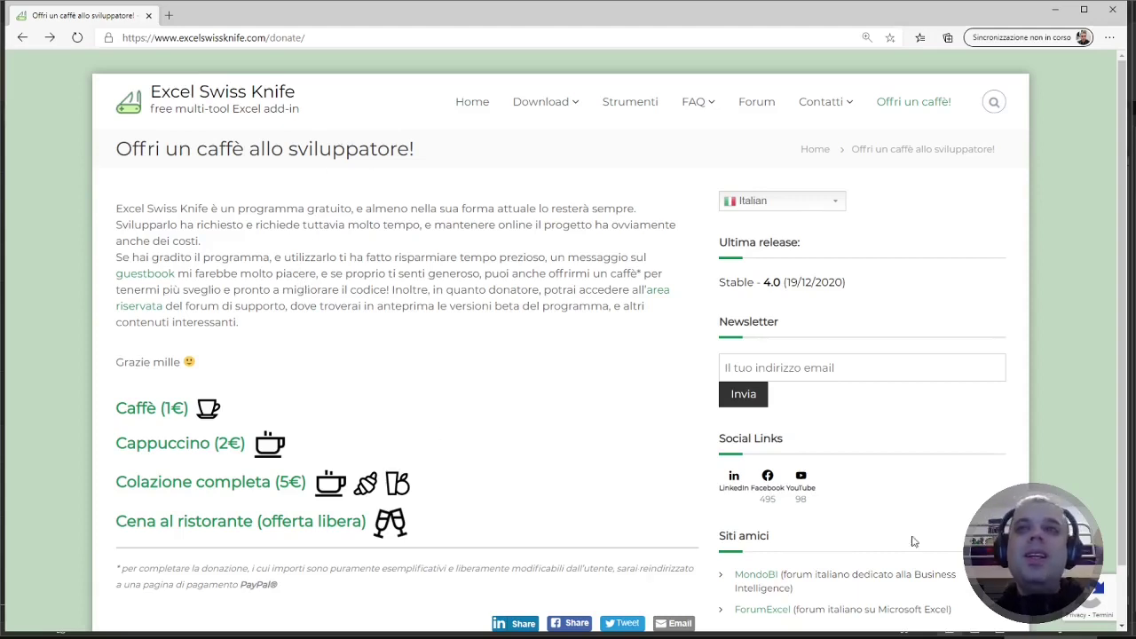
Switch from the browser back to the ADW_Modello.xlsx Excel window.
key("alt+Tab")
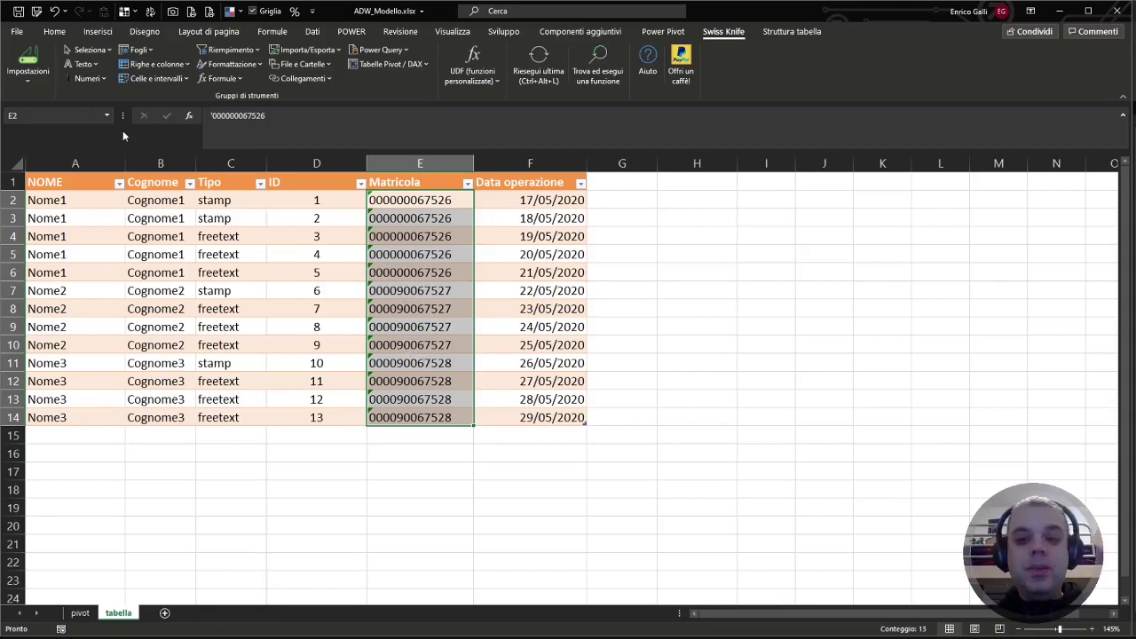
Save the Swiss Knife settings with the Scuro (dark) window style.
left_click(26, 77)
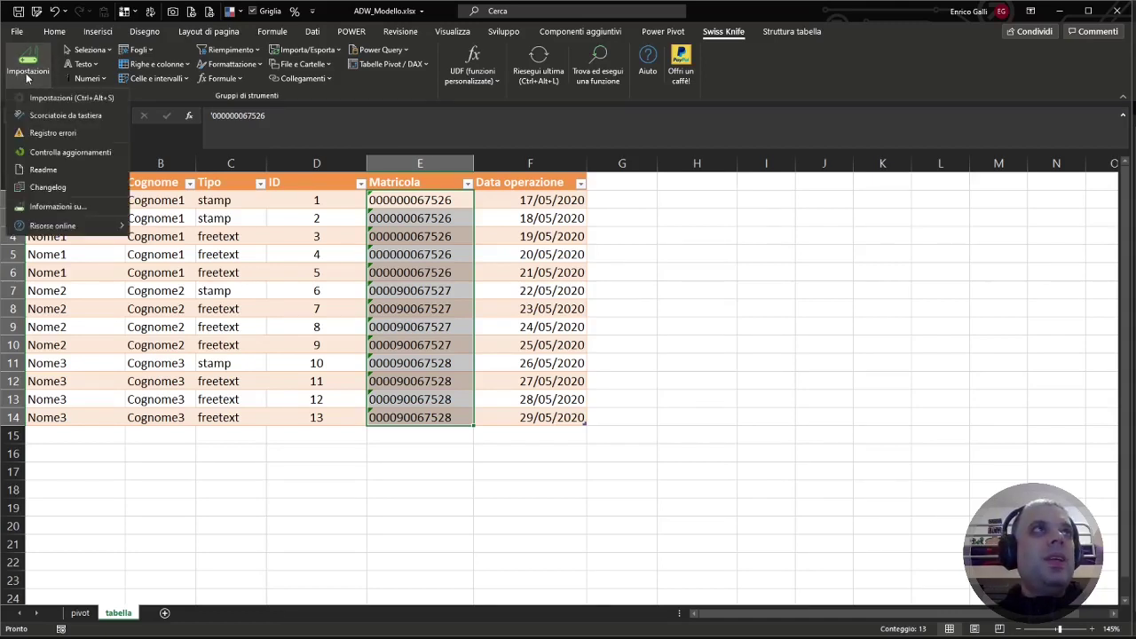
left_click(69, 99)
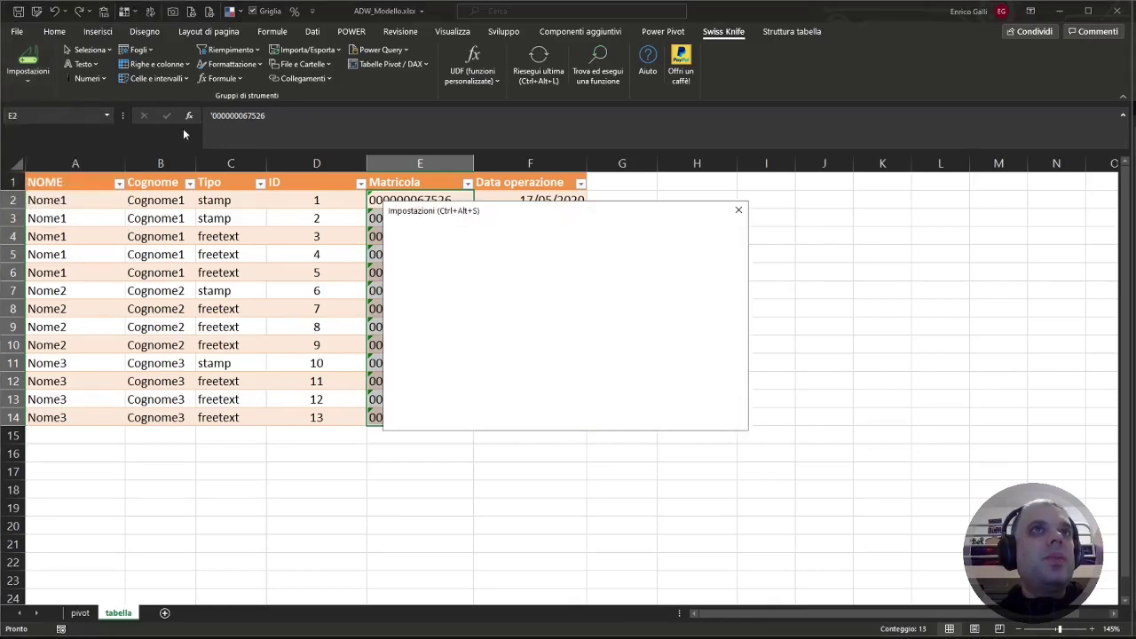
left_click(444, 289)
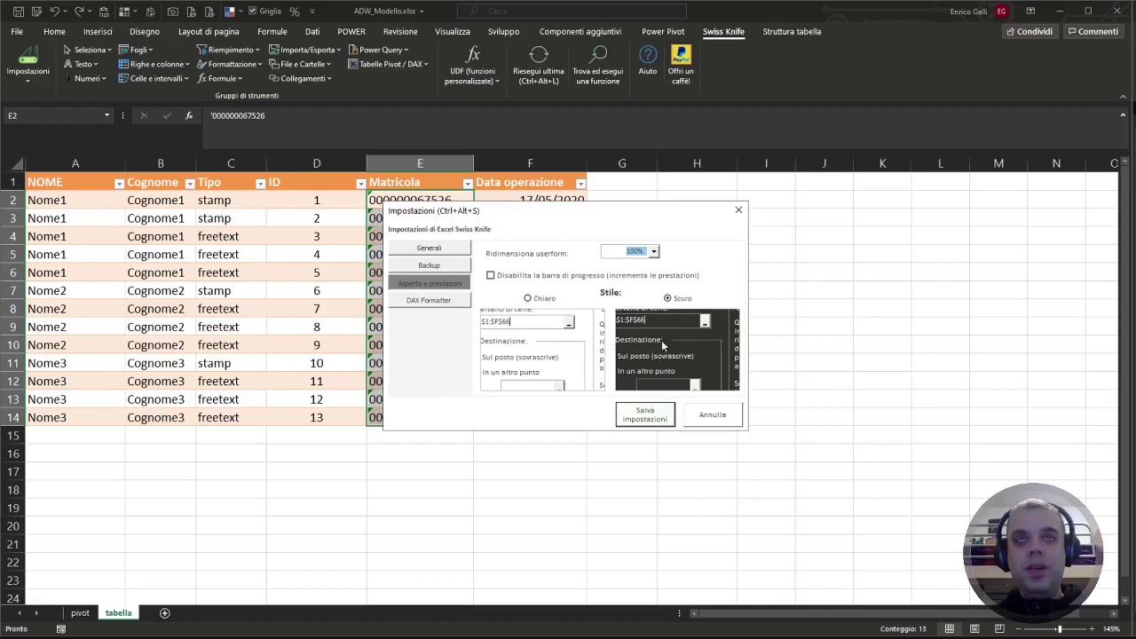
left_click(646, 415)
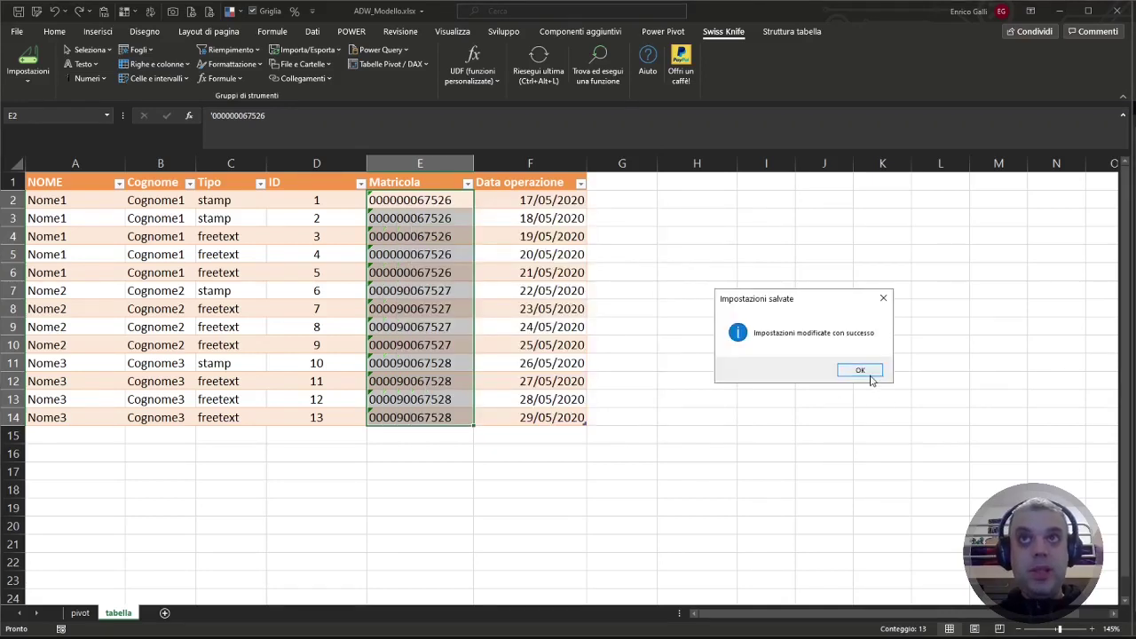
left_click(860, 370)
Reopen the Swiss Knife settings and save them with the Chiaro (light) style instead.
left_click(29, 69)
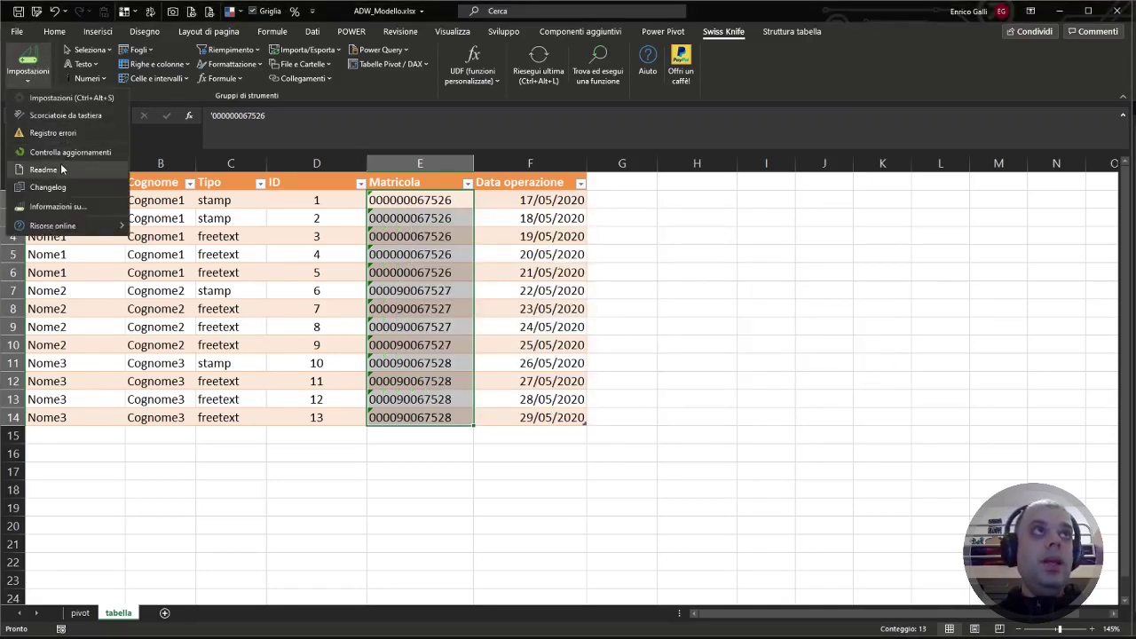
left_click(55, 100)
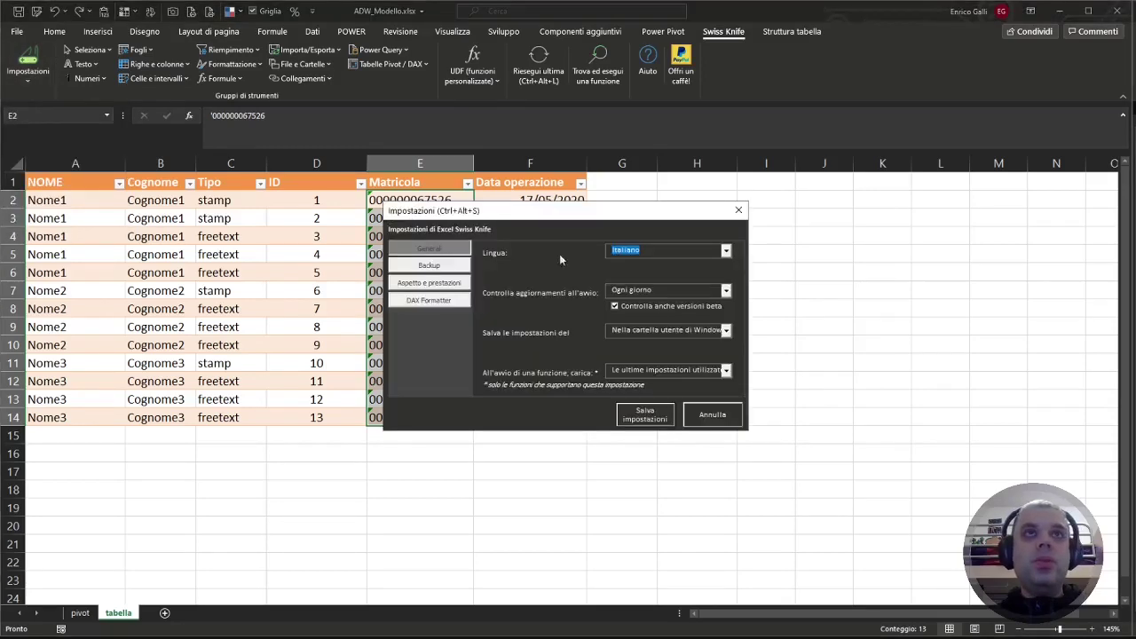
left_click_drag(549, 217, 642, 251)
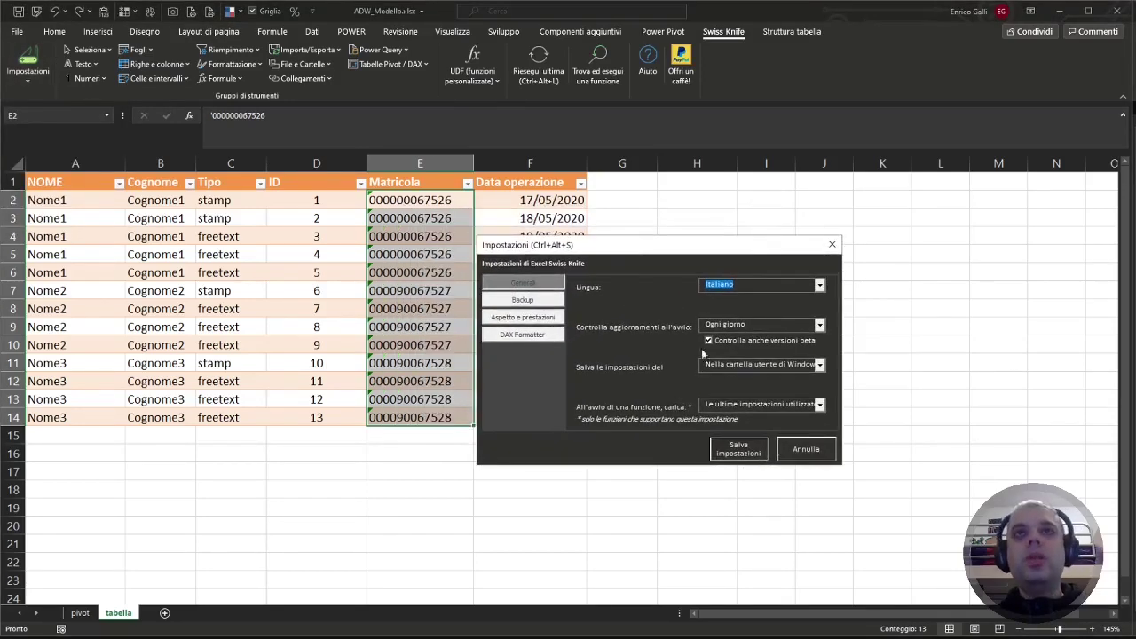
left_click(532, 318)
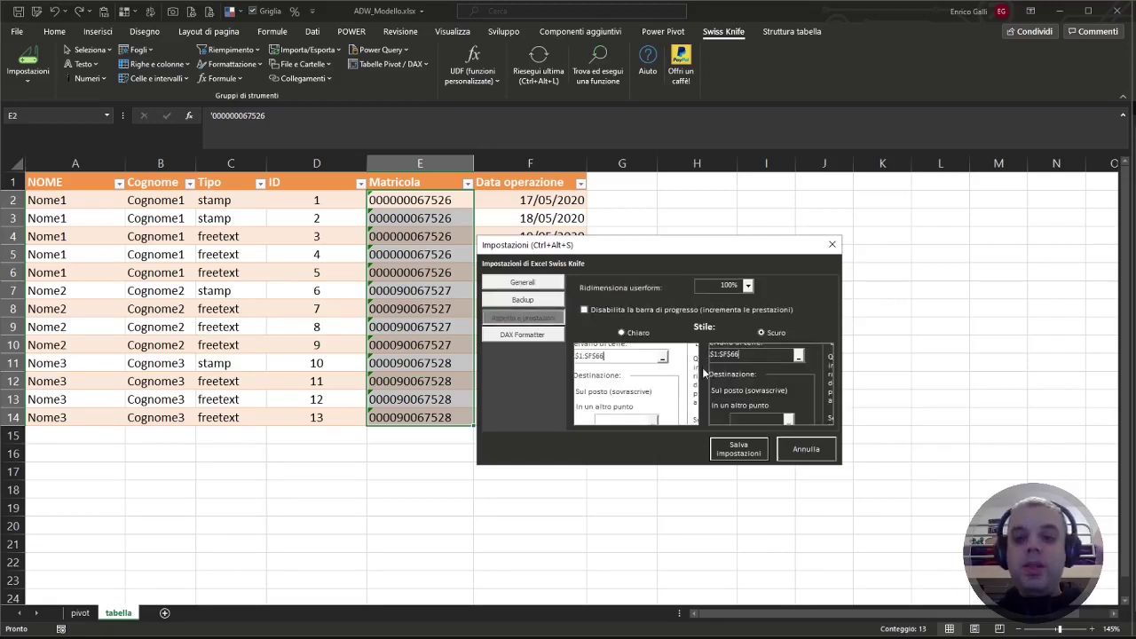
key("Tab")
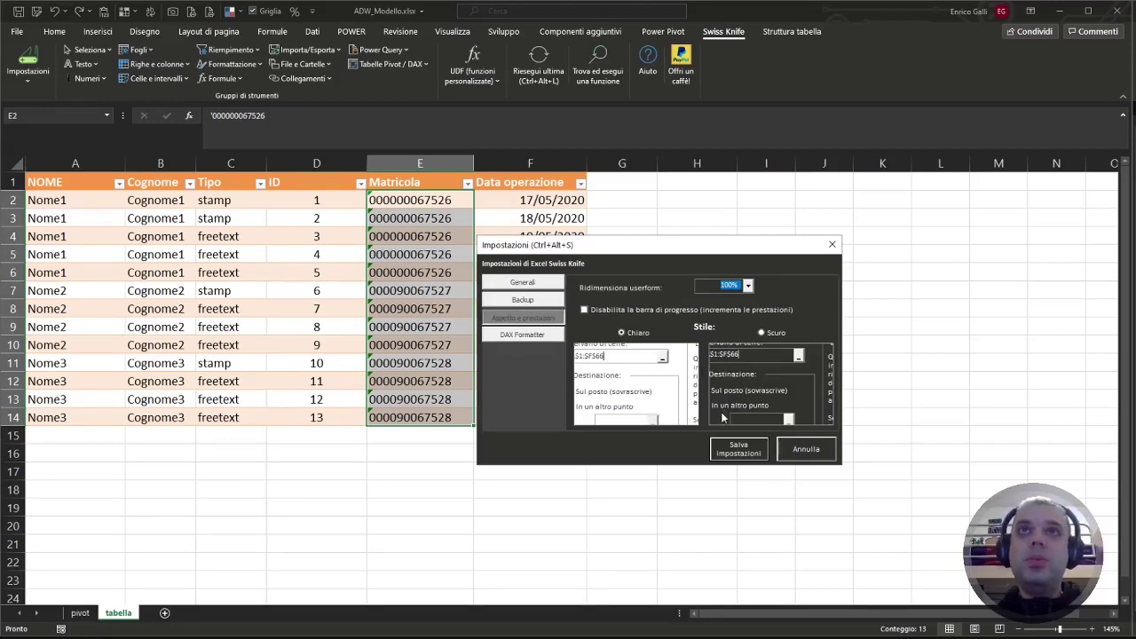
left_click(737, 451)
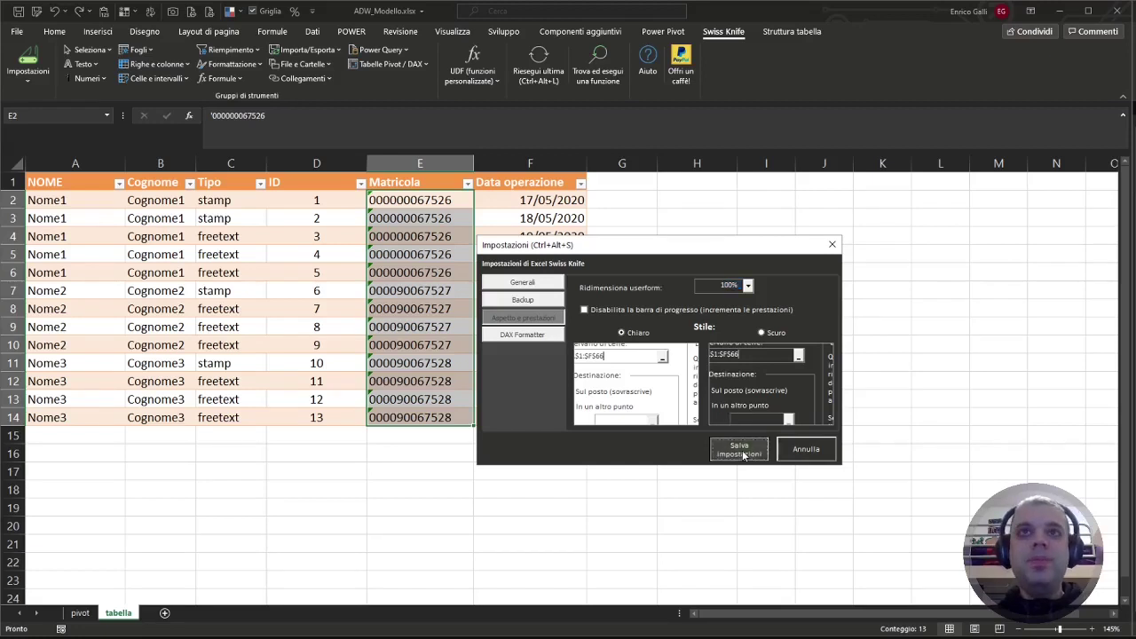
Open Estrai caratteri and try its start-position, before-text and after-text extraction modes.
left_click(80, 66)
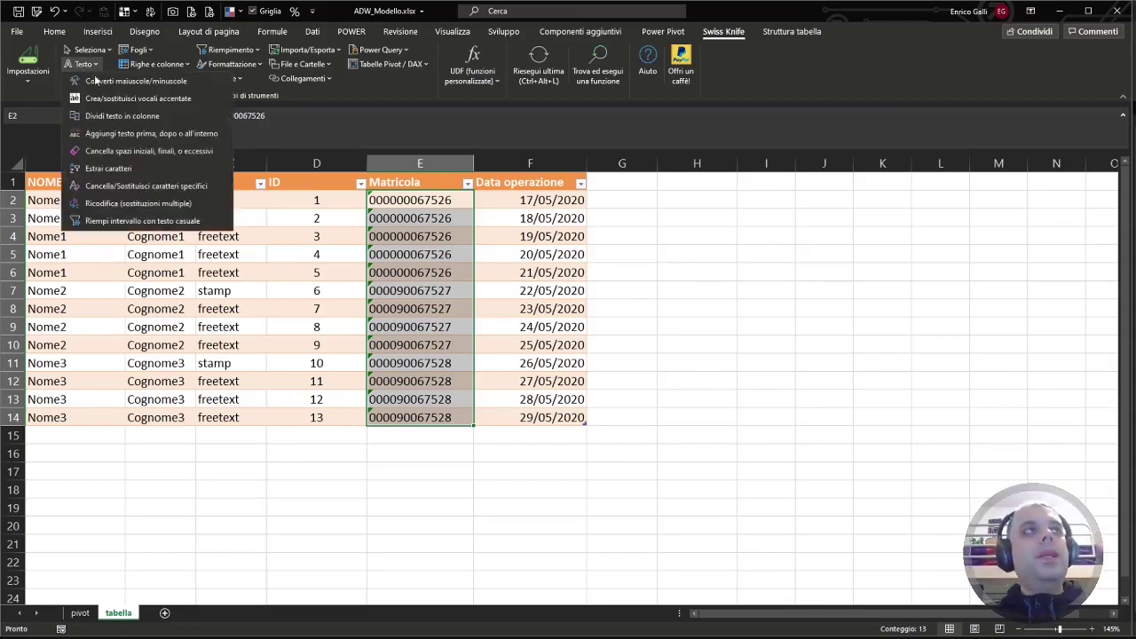
left_click(129, 169)
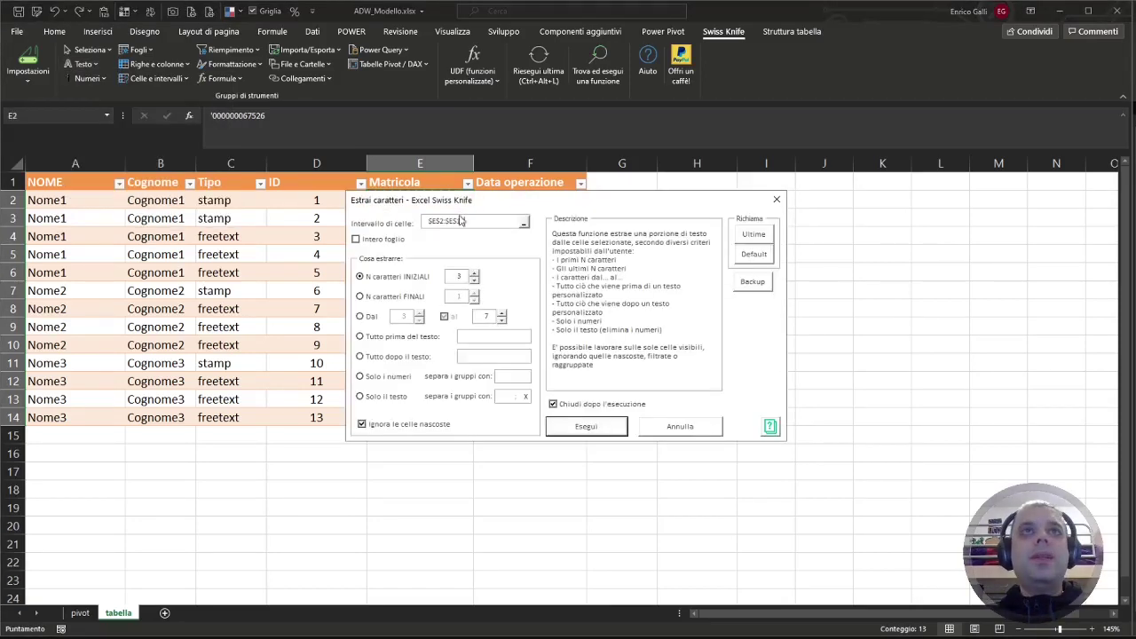
left_click_drag(512, 208, 669, 319)
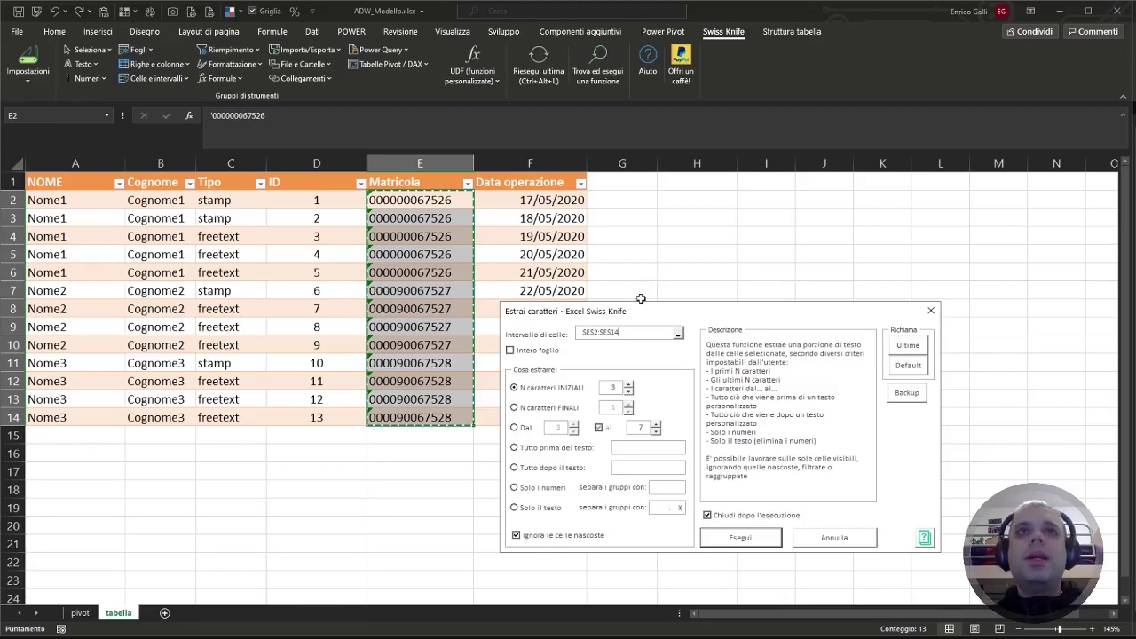
left_click_drag(646, 312, 647, 282)
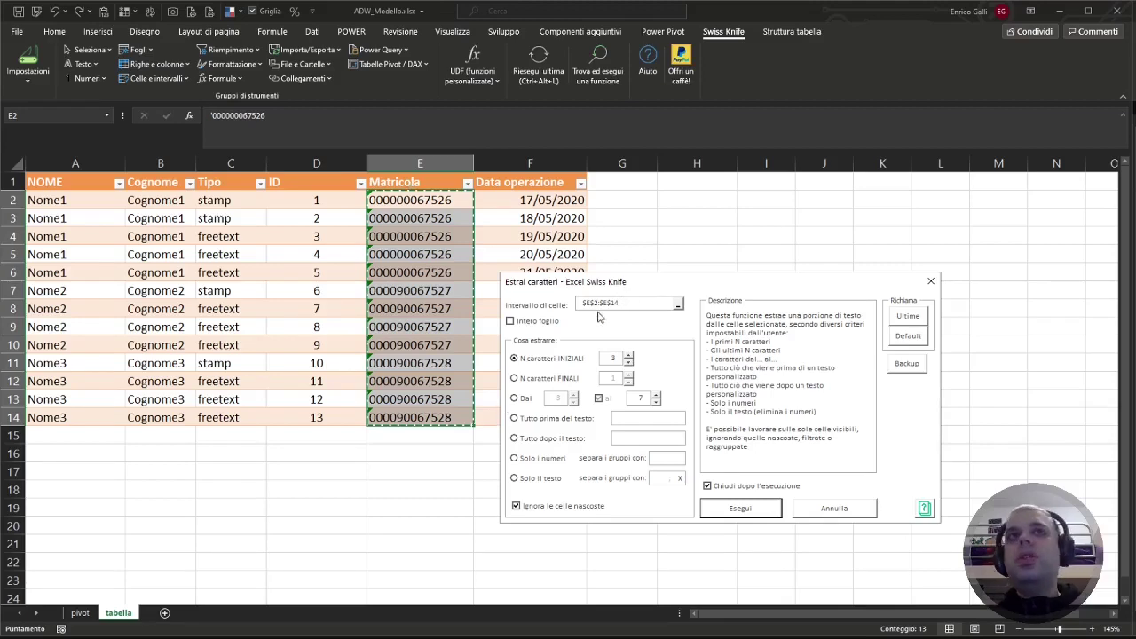
left_click_drag(595, 282, 603, 287)
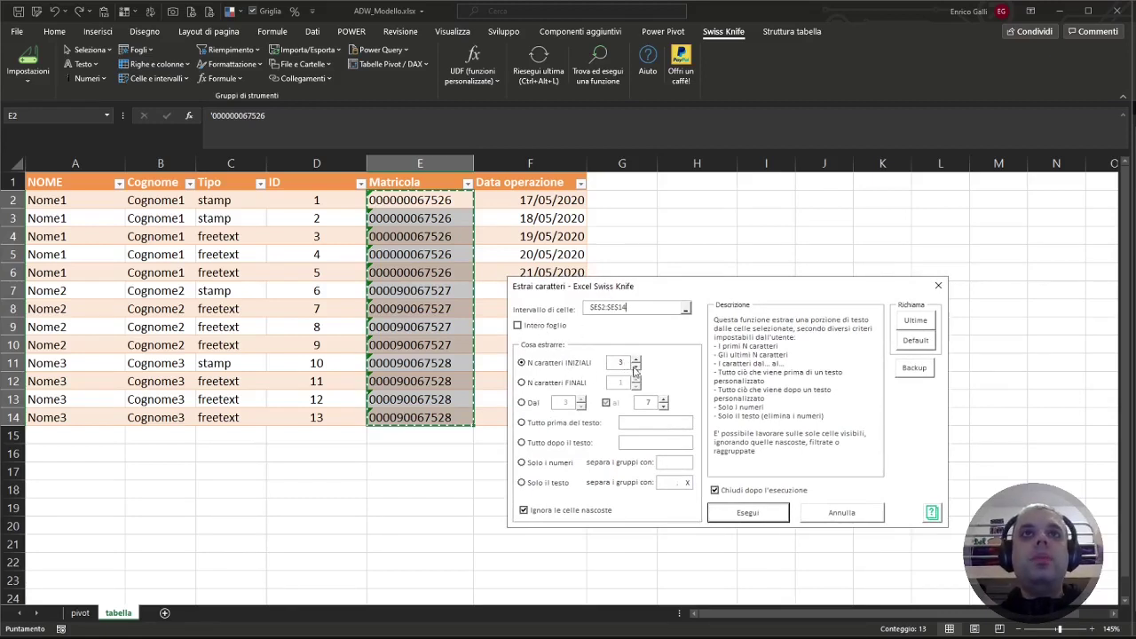
left_click(534, 404)
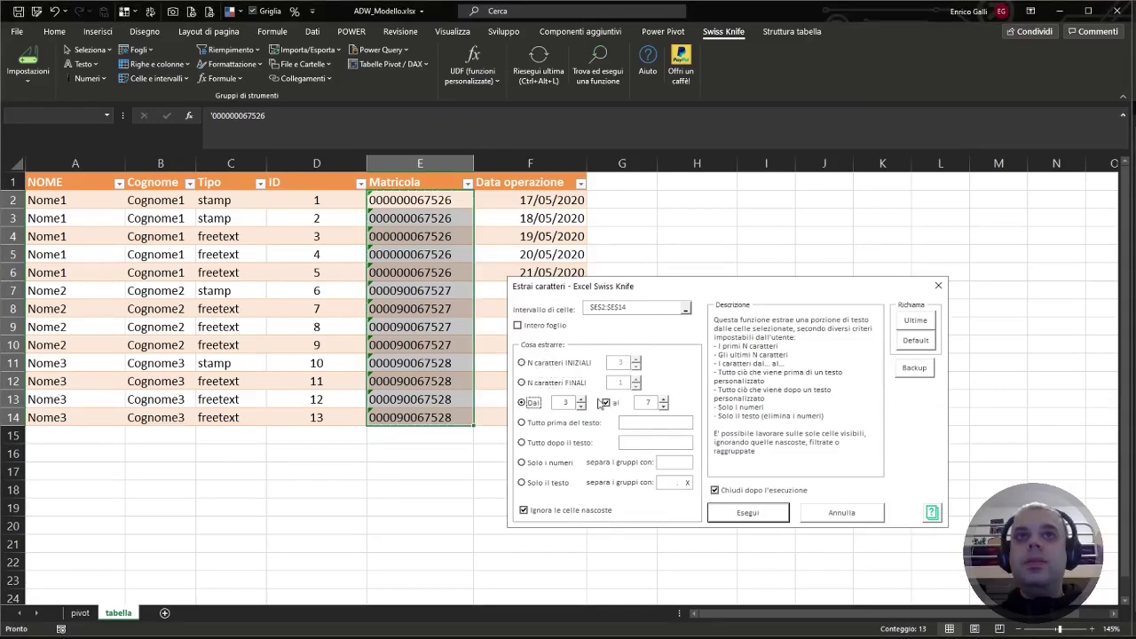
left_click(606, 402)
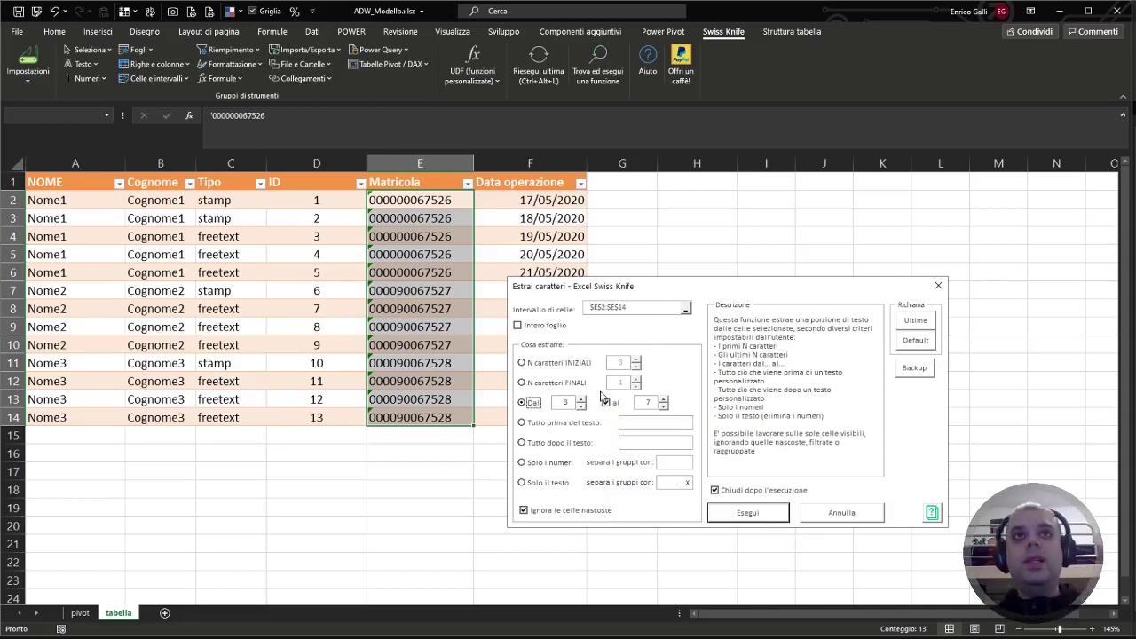
left_click(562, 425)
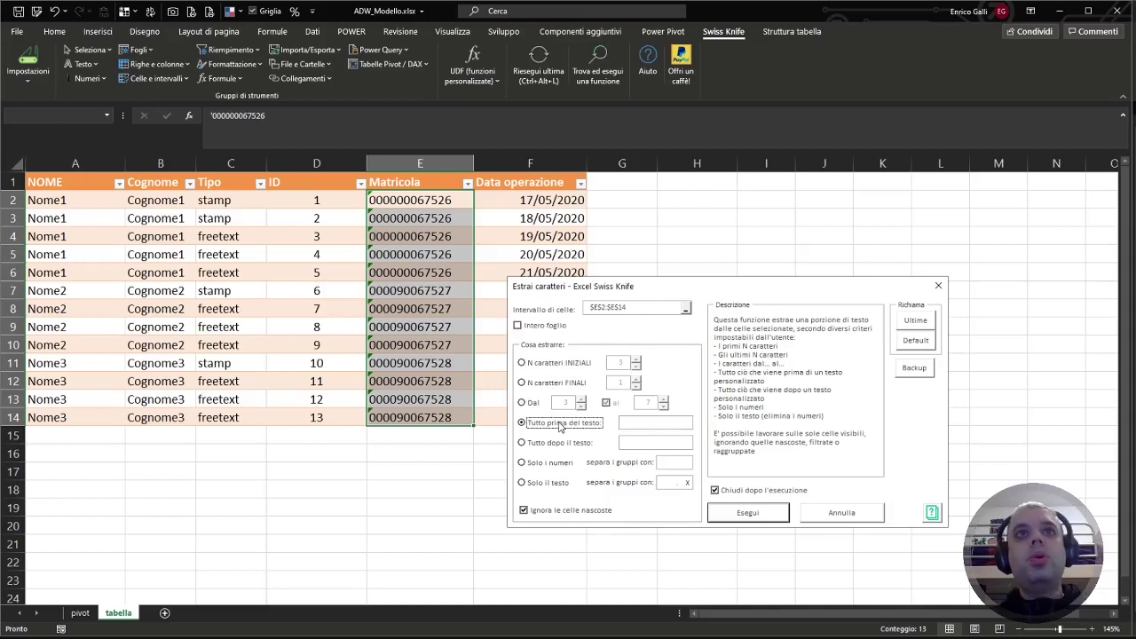
left_click(648, 425)
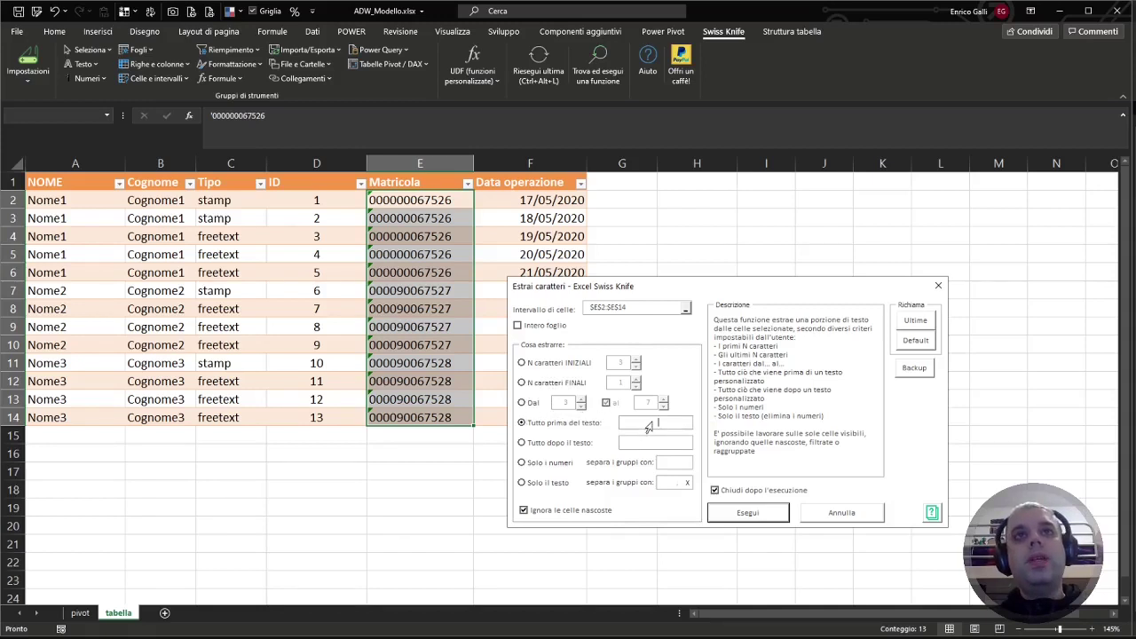
left_click(565, 443)
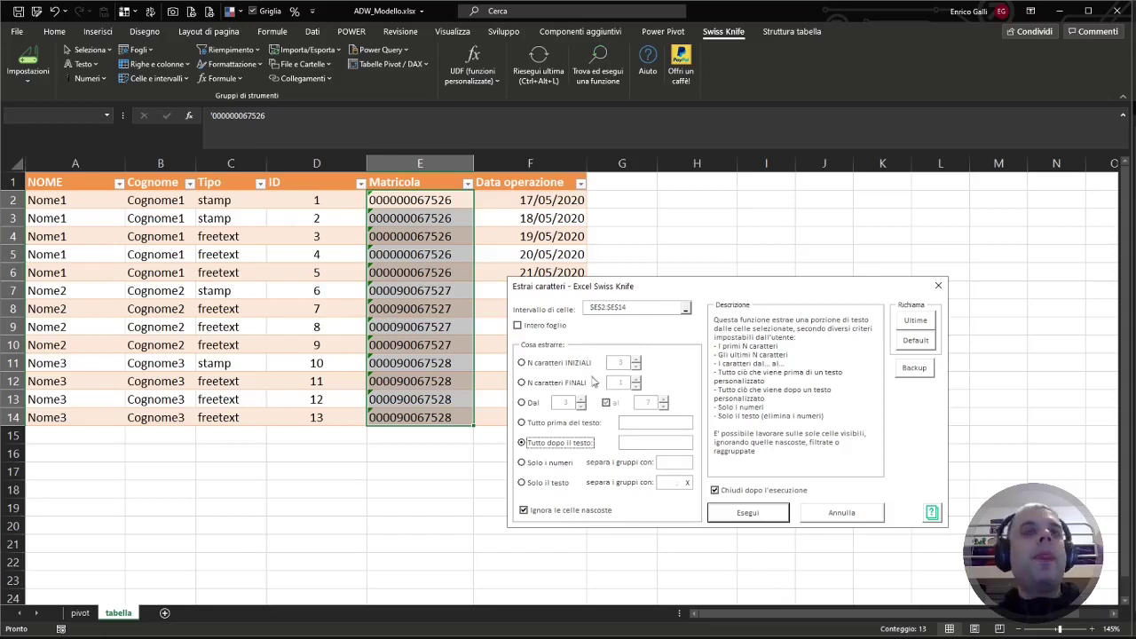
Keep only the last 6 characters of each Matricola code in E2:E14.
left_click(550, 368)
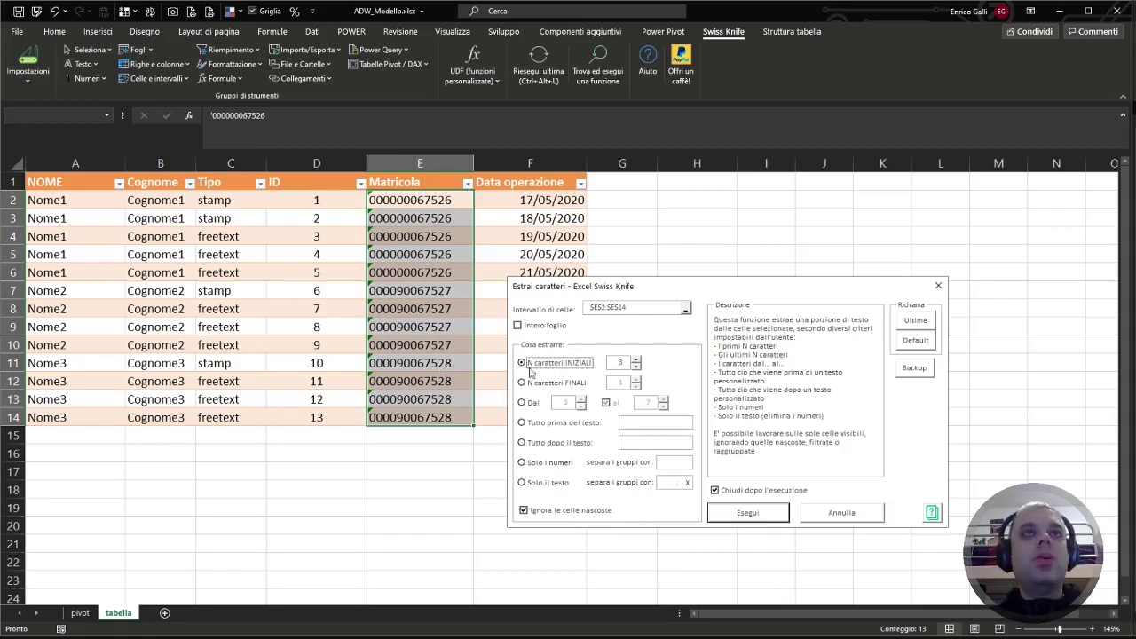
left_click(539, 383)
left_click(637, 379)
left_click(636, 379)
left_click(636, 379)
left_click(637, 379)
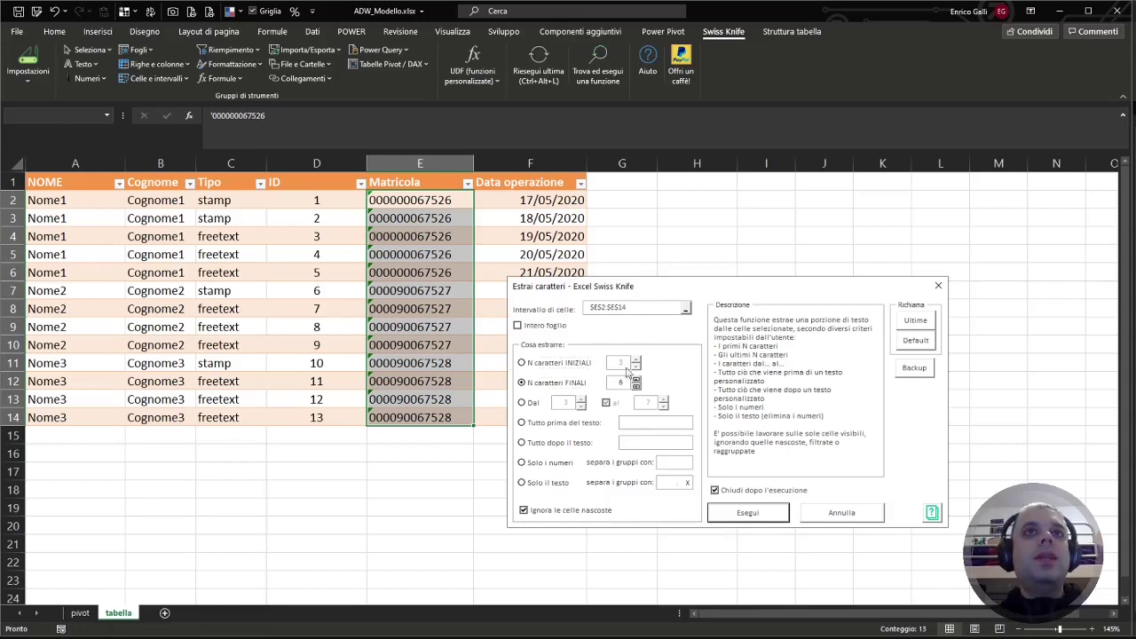
left_click(748, 514)
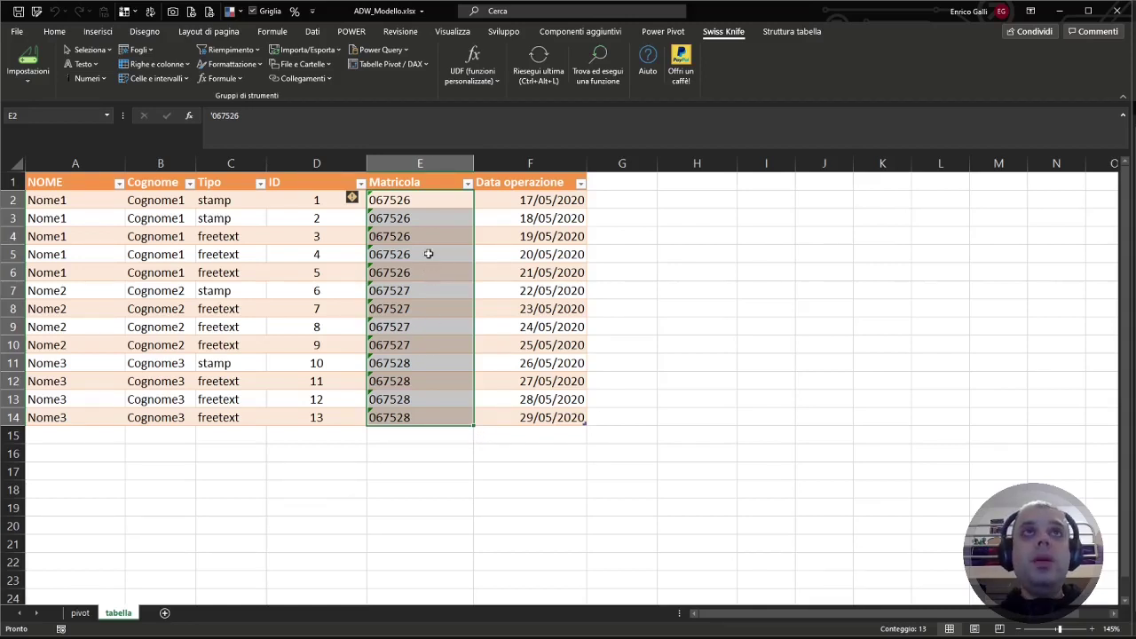
Create the new blank workbook Cartel2 and launch Power Query's Crea tabella calendario.
key("ctrl+n")
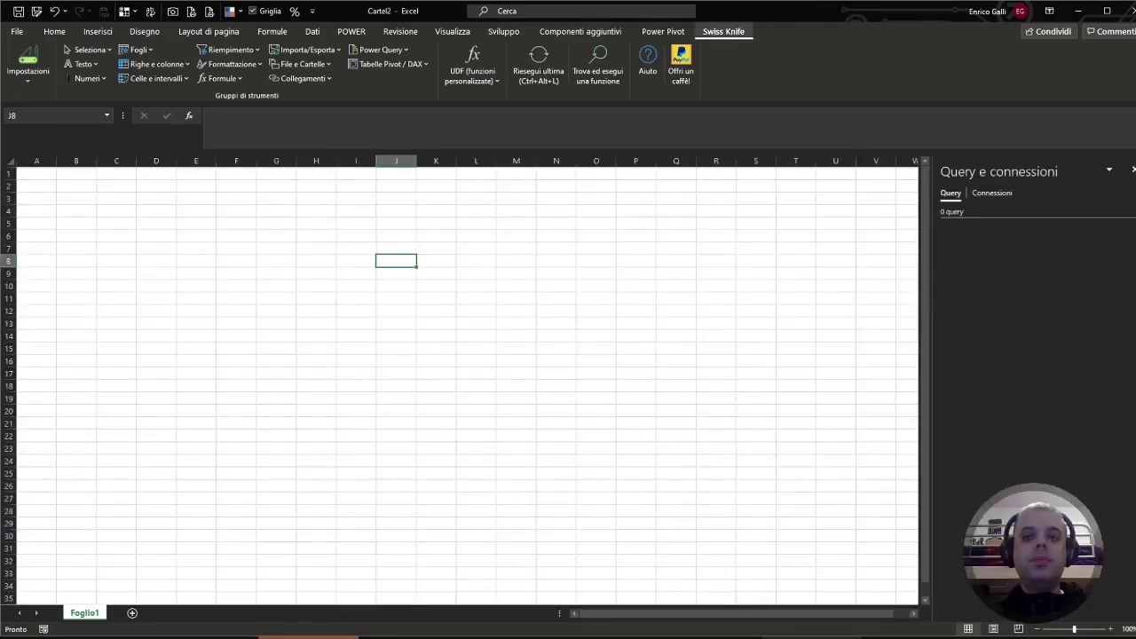
key("alt")
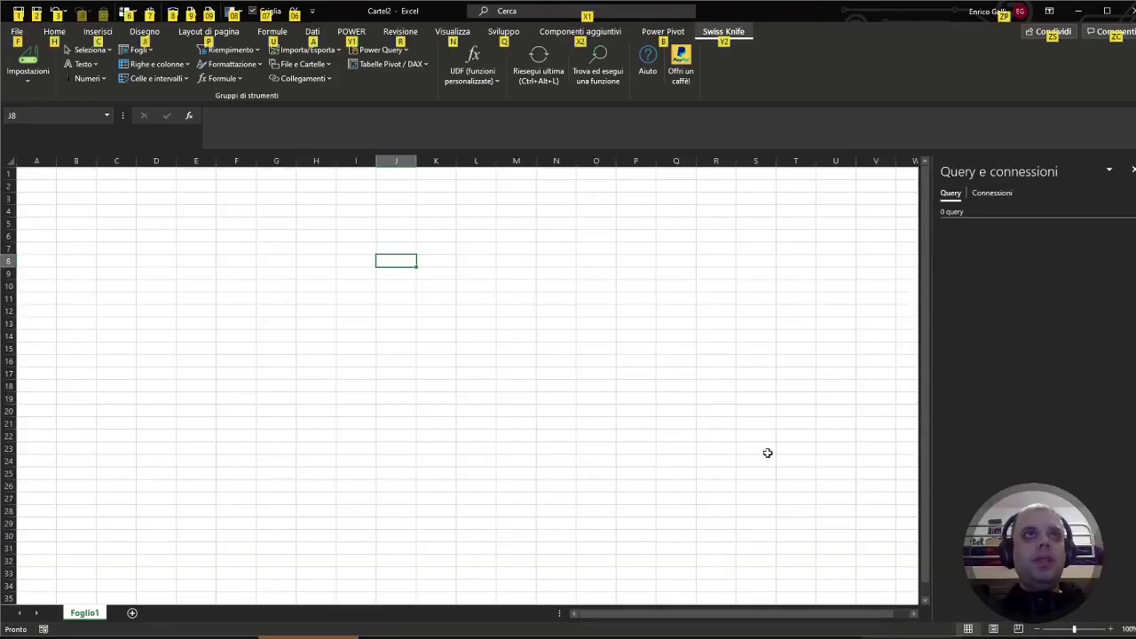
left_click(742, 451)
left_click(742, 451)
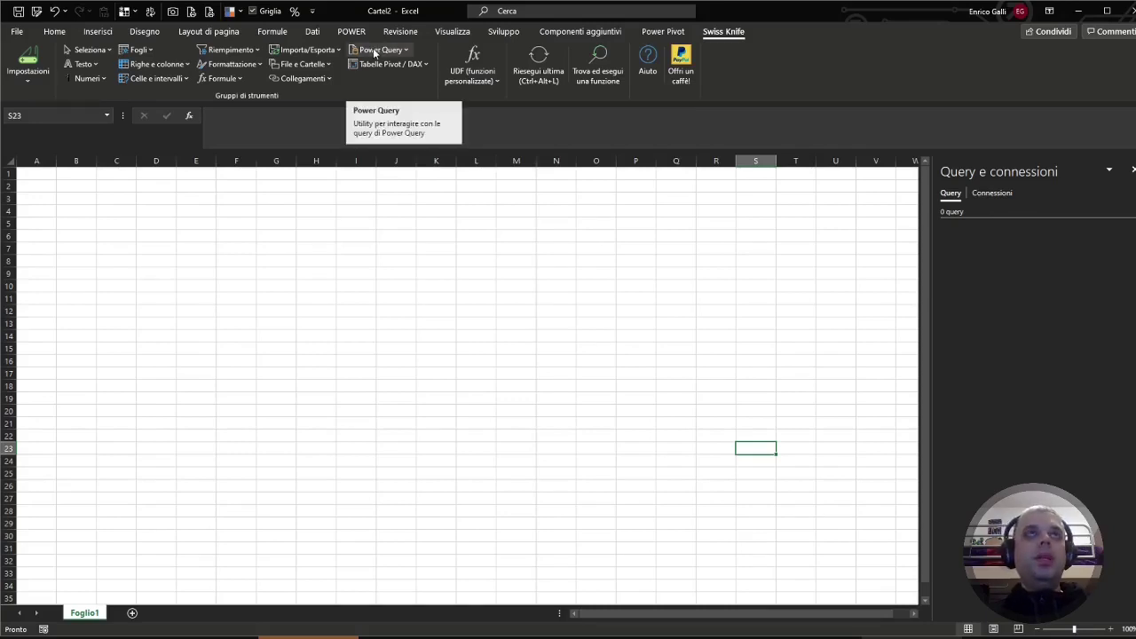
left_click(374, 51)
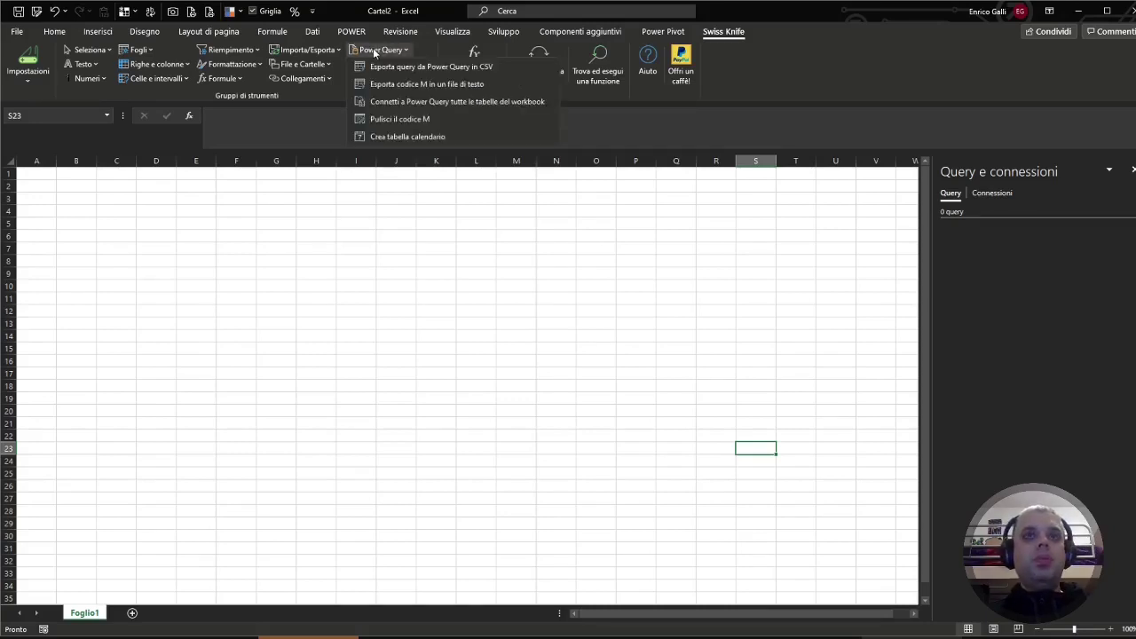
left_click(393, 136)
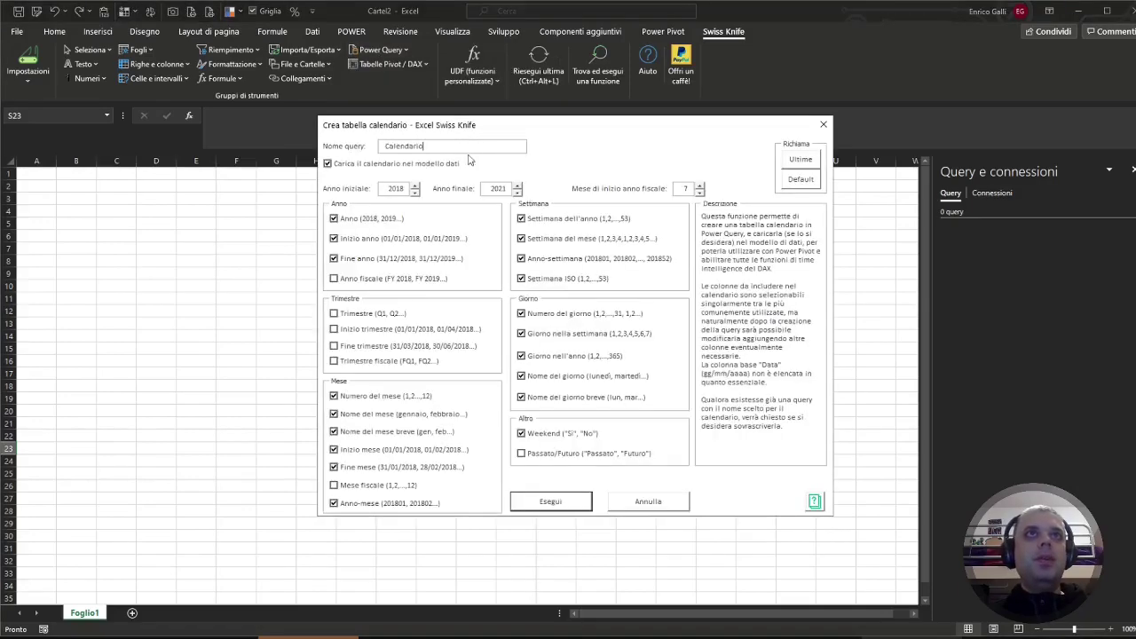
Create the 2018–2021 Calendario query with default columns, leaving fiscal and quarter columns off.
left_click_drag(522, 133, 432, 181)
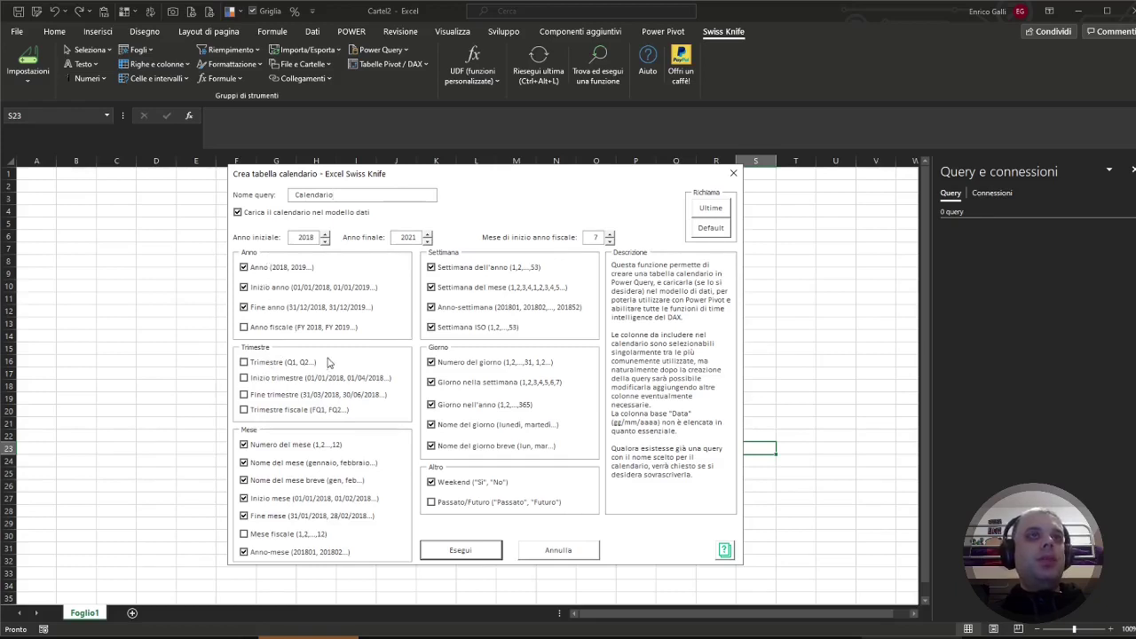
left_click(263, 329)
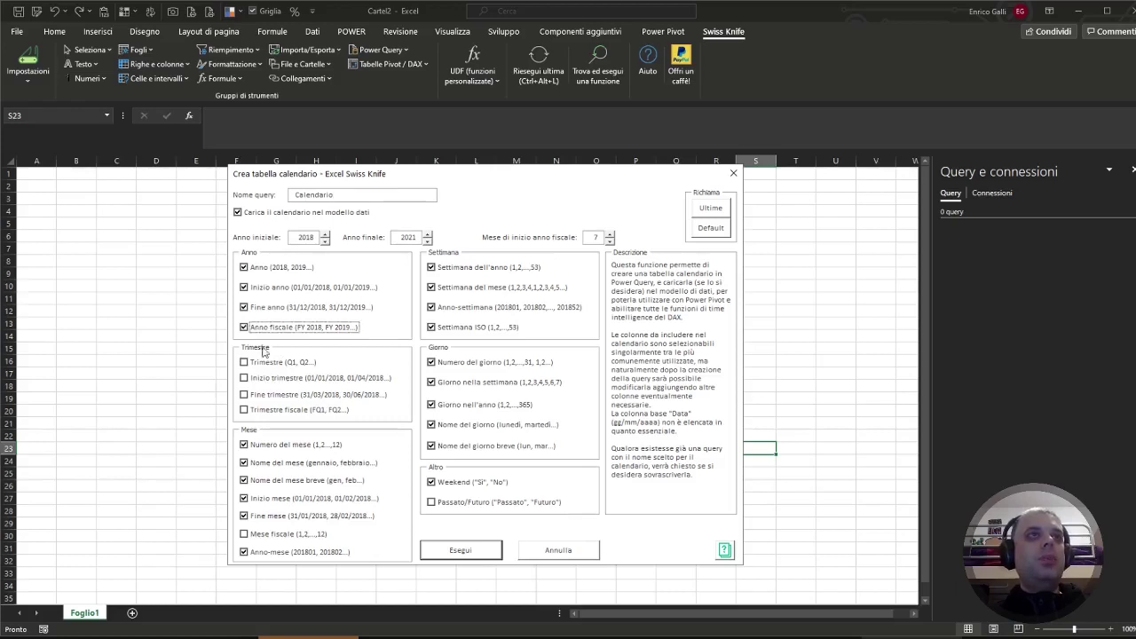
left_click(263, 362)
left_click(262, 379)
left_click(263, 395)
left_click(263, 410)
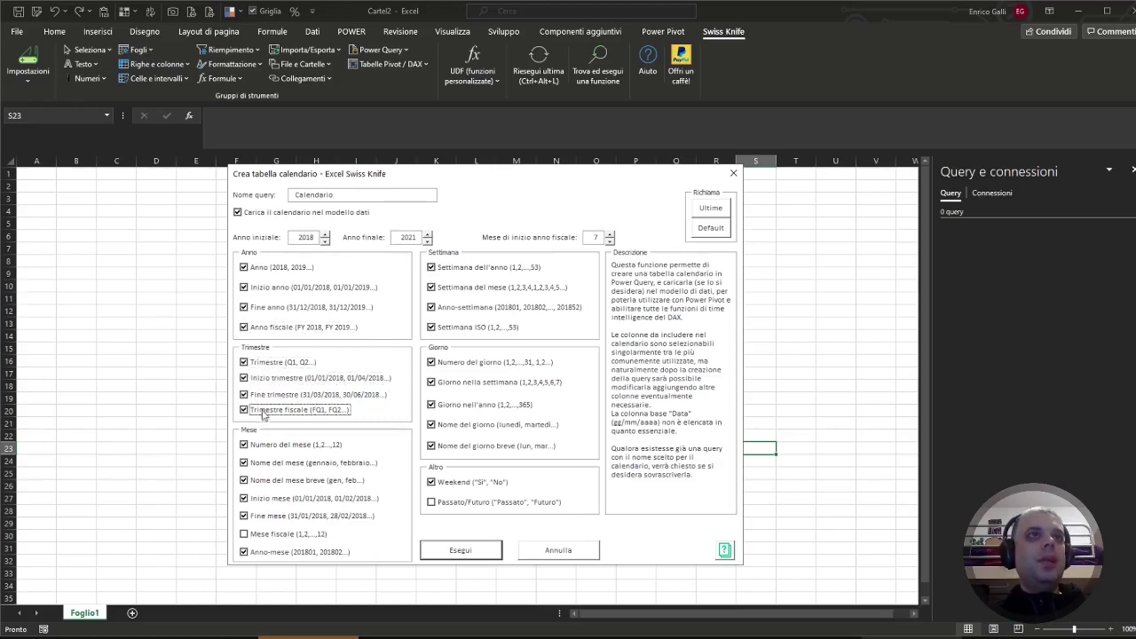
left_click(264, 362)
left_click(266, 378)
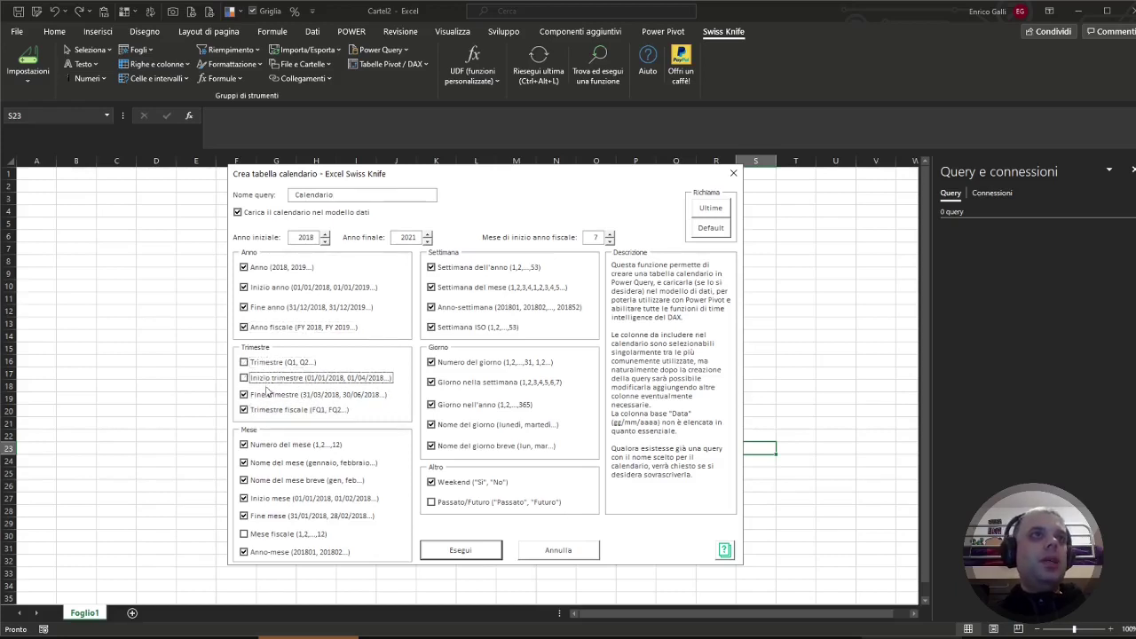
left_click(268, 395)
left_click(269, 410)
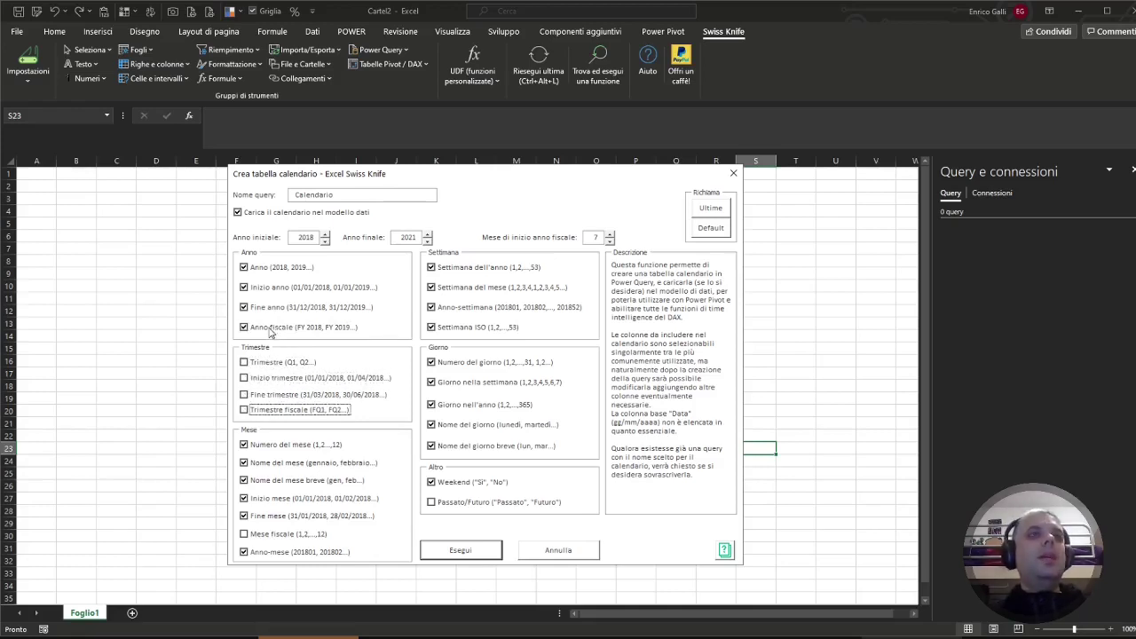
left_click(274, 328)
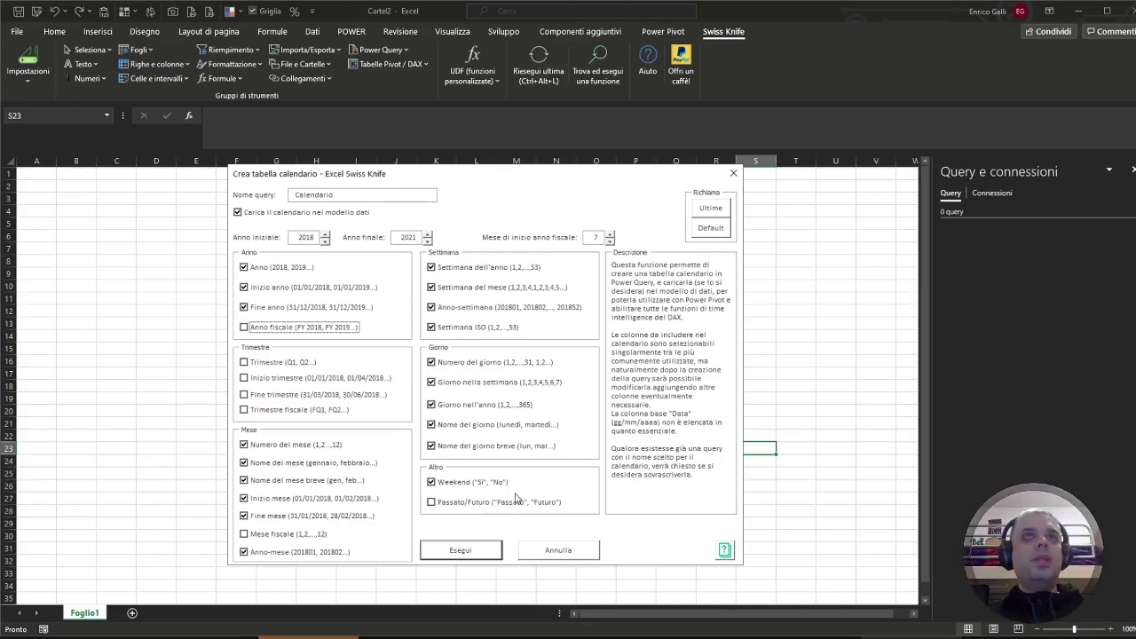
left_click(461, 550)
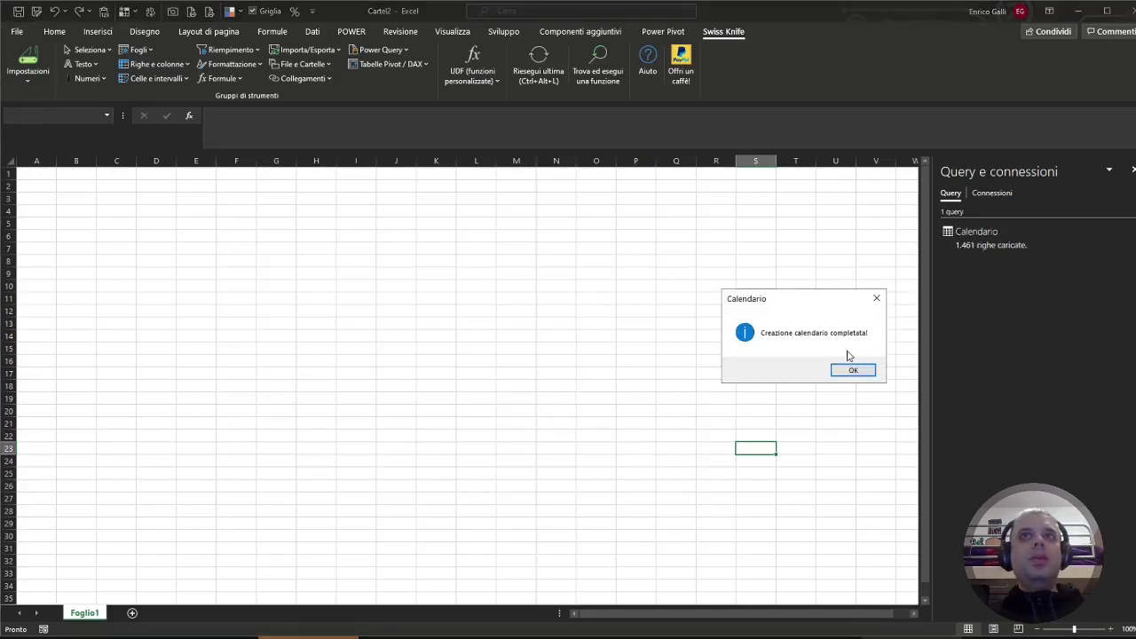
Open the Calendario query in the Power Query editor and scroll across its 20 columns.
left_click(860, 371)
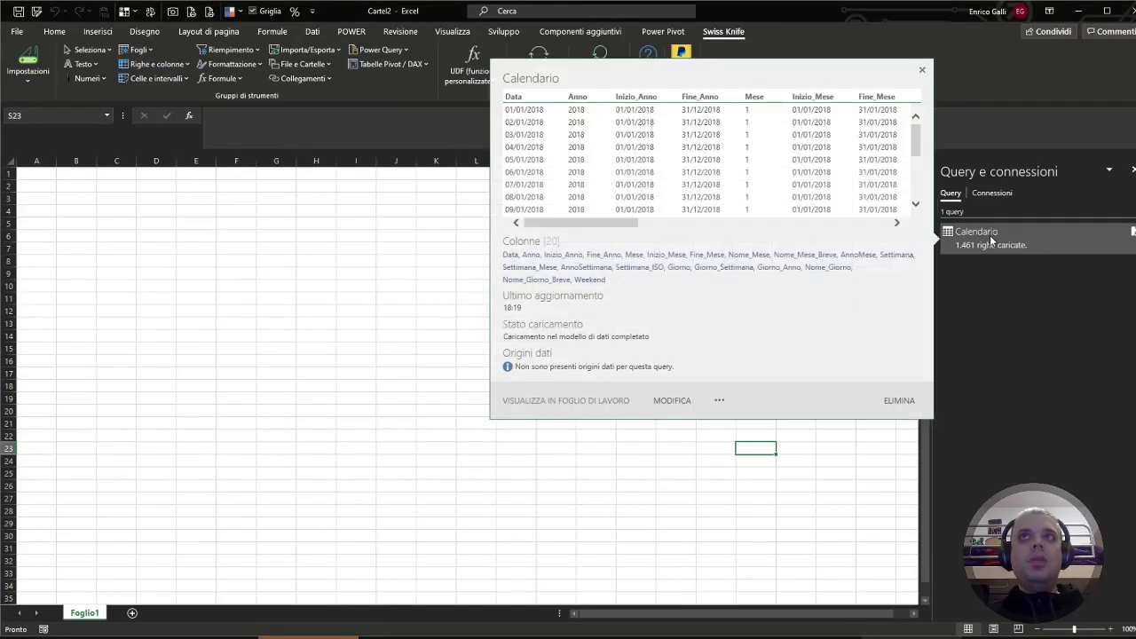
left_click(989, 237)
double_click(990, 235)
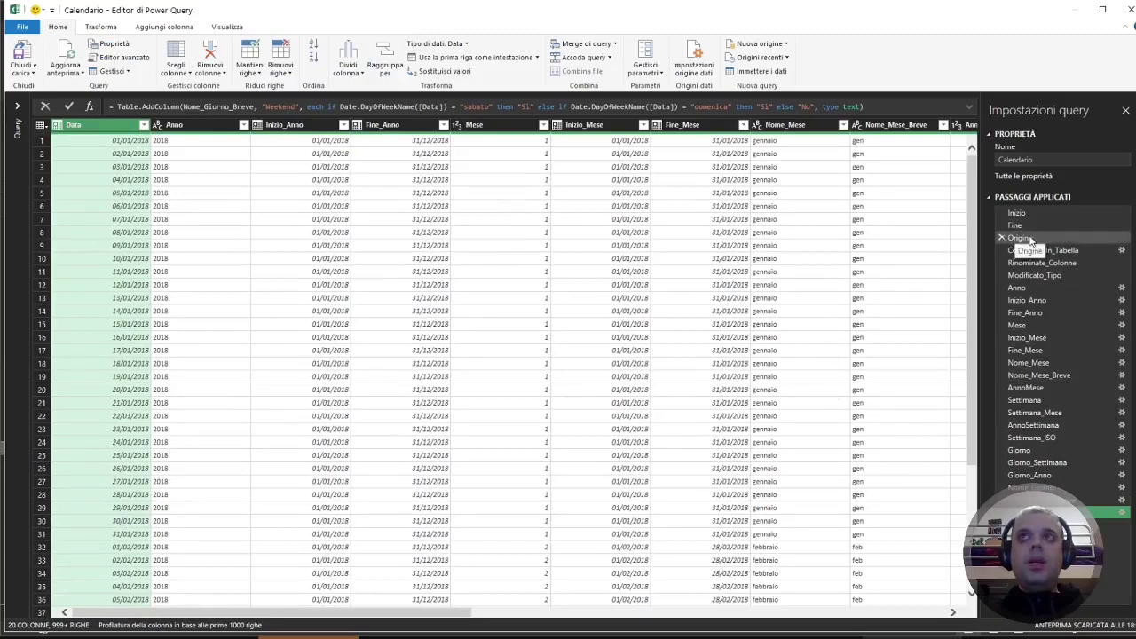
mouse_move(417, 613)
left_mouse_down()
mouse_move(693, 630)
mouse_move(898, 628)
left_mouse_up()
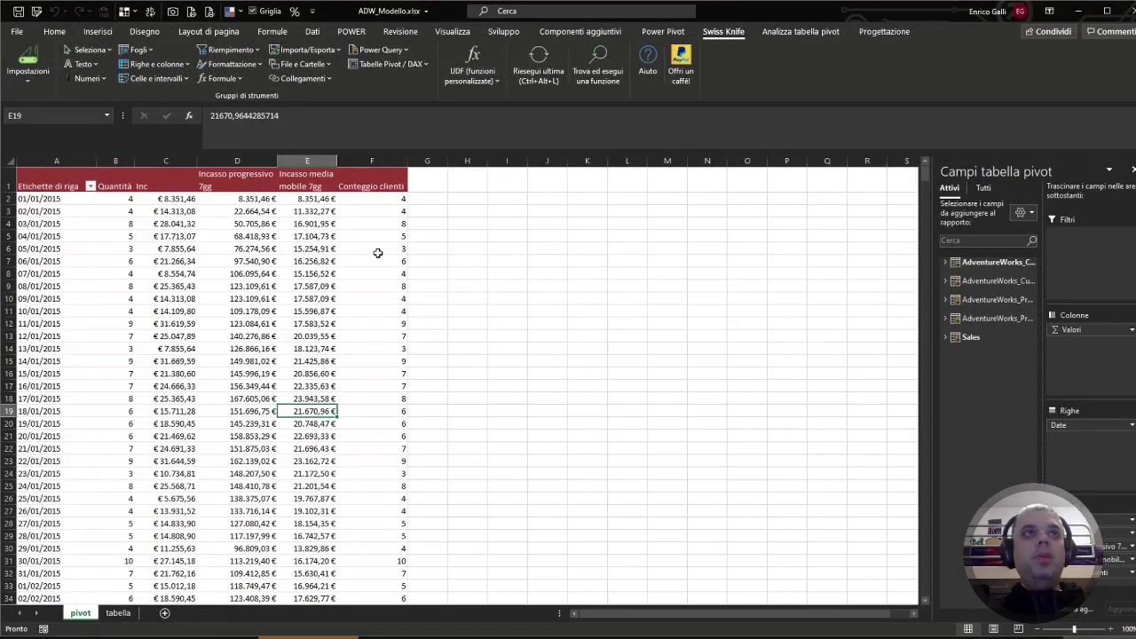
Run Esporta codice DAX delle misure from the Tabelle Pivot / DAX menu.
left_click(388, 66)
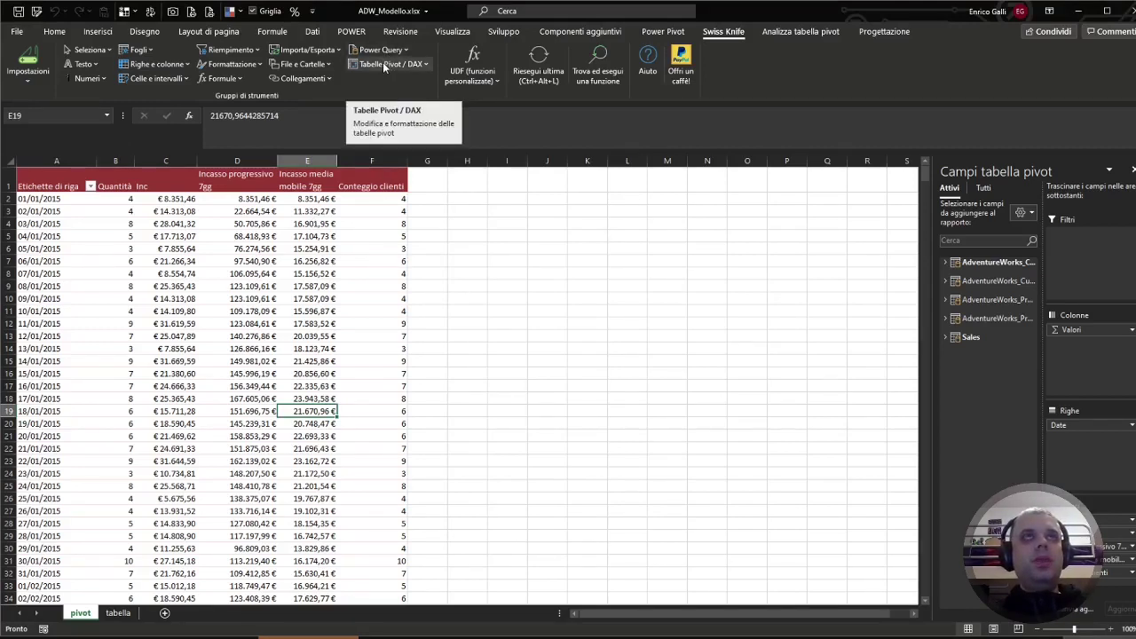
left_click(384, 68)
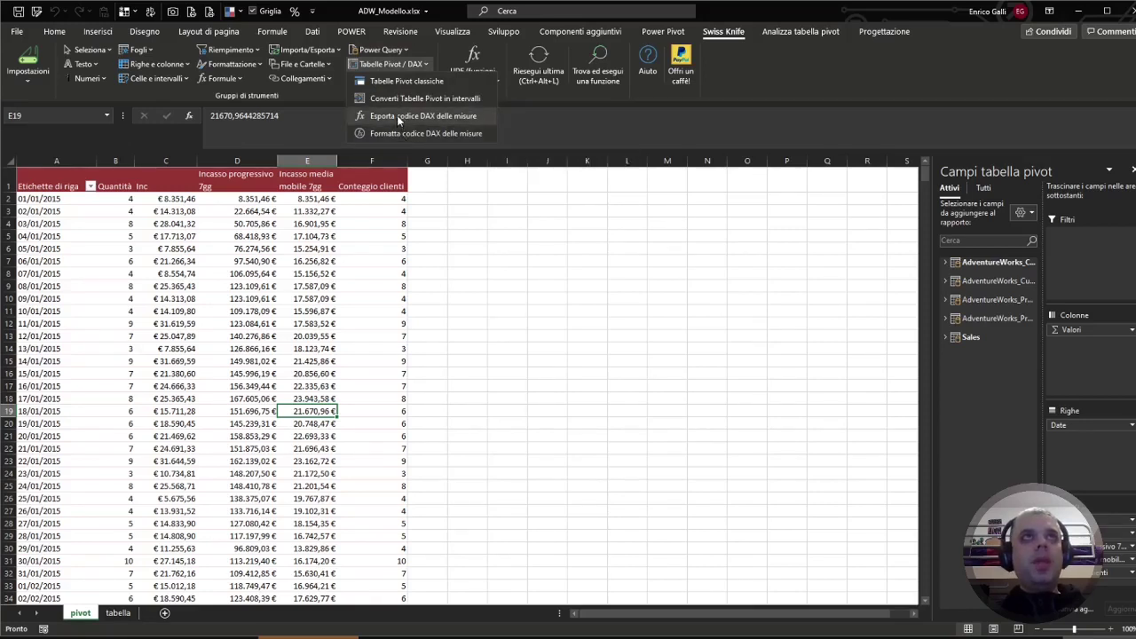
left_click(397, 116)
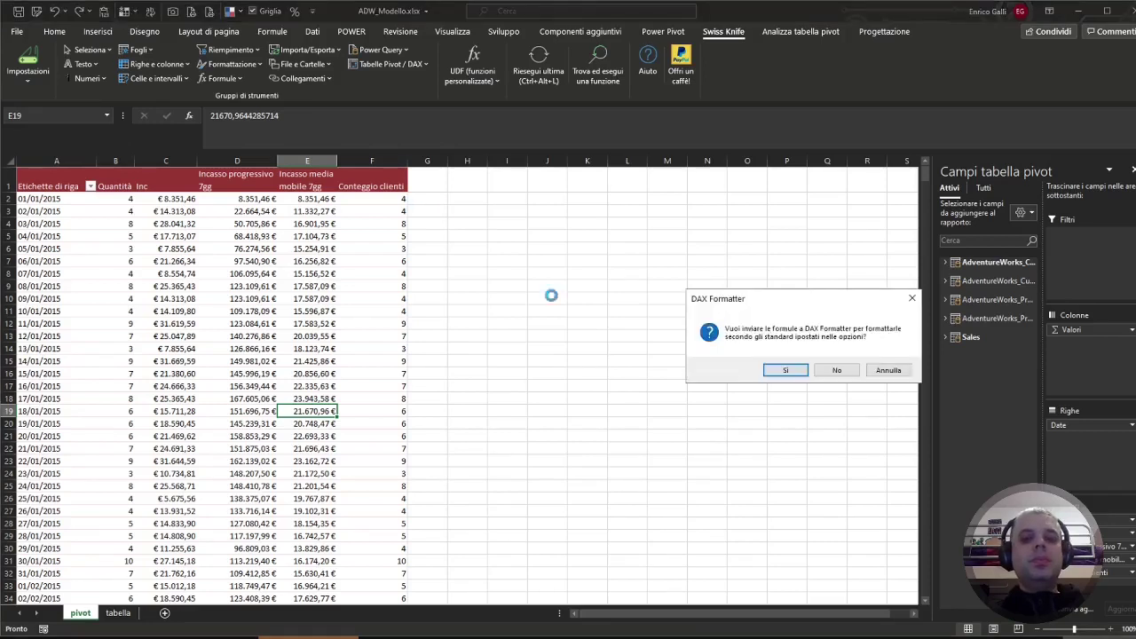
Send the measures to DAX Formatter with short lines, save that setting, and export the code.
left_click_drag(786, 308, 500, 298)
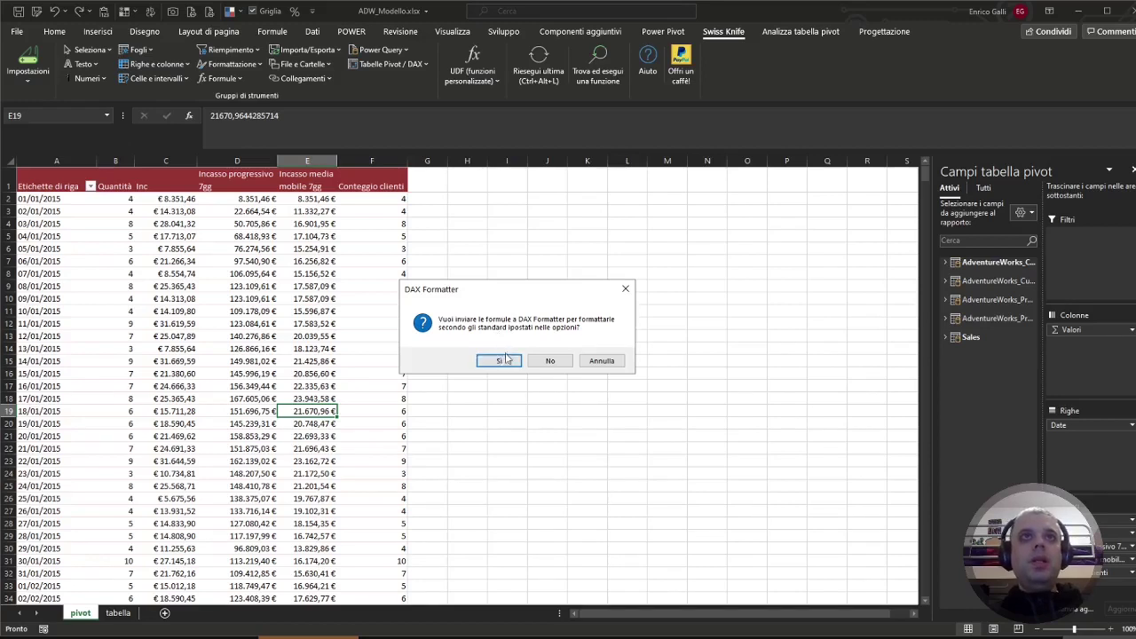
left_click(501, 361)
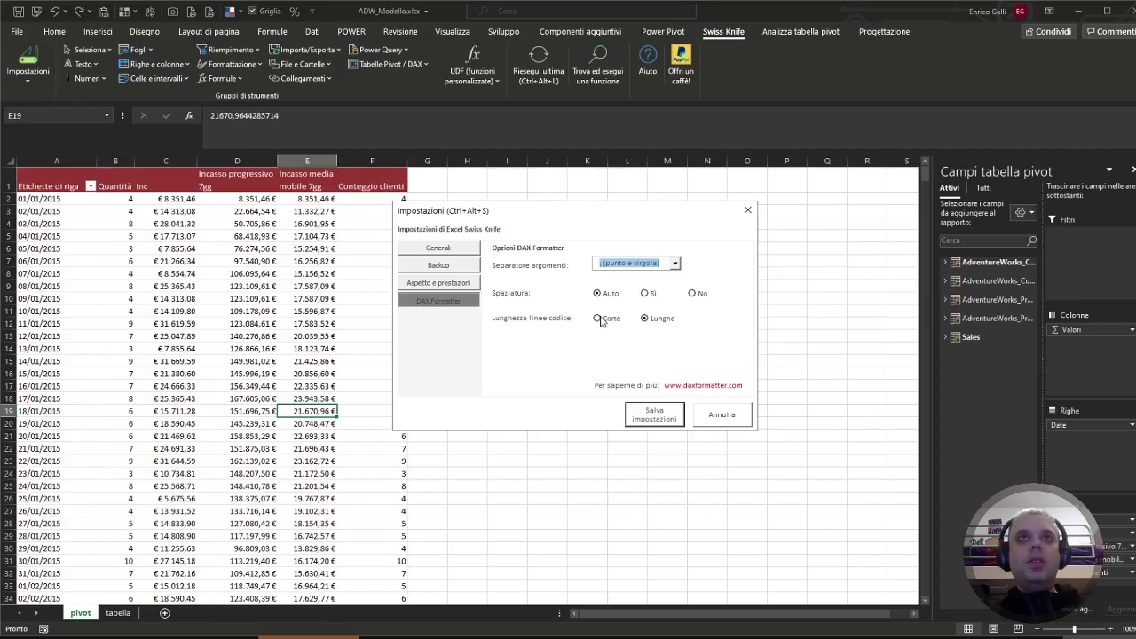
left_click(609, 320)
left_click(611, 321)
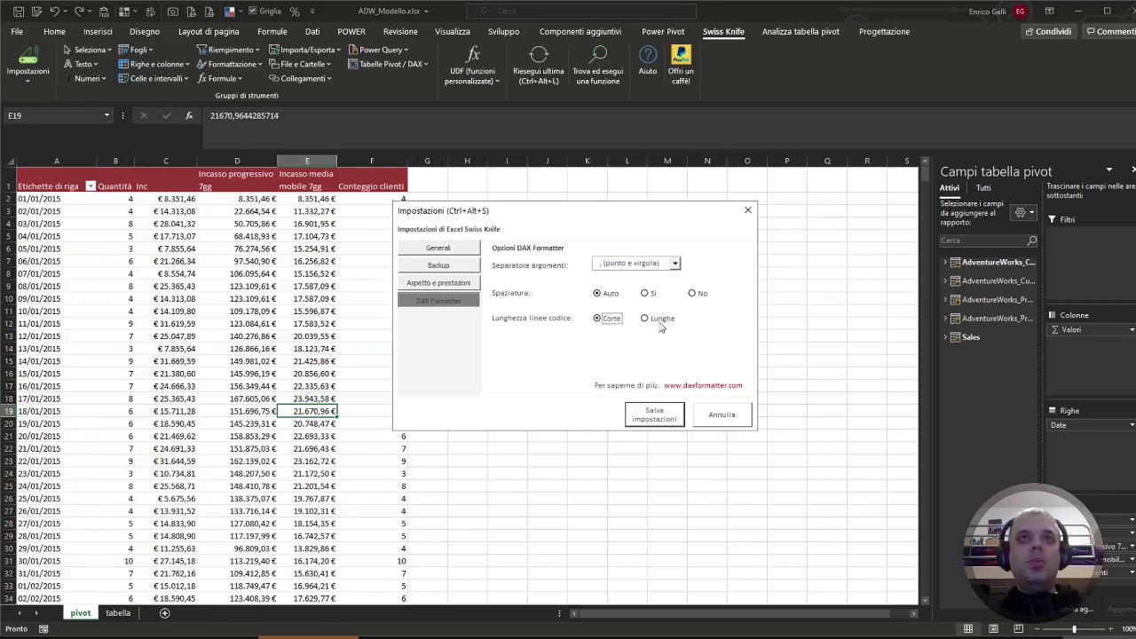
left_click(658, 413)
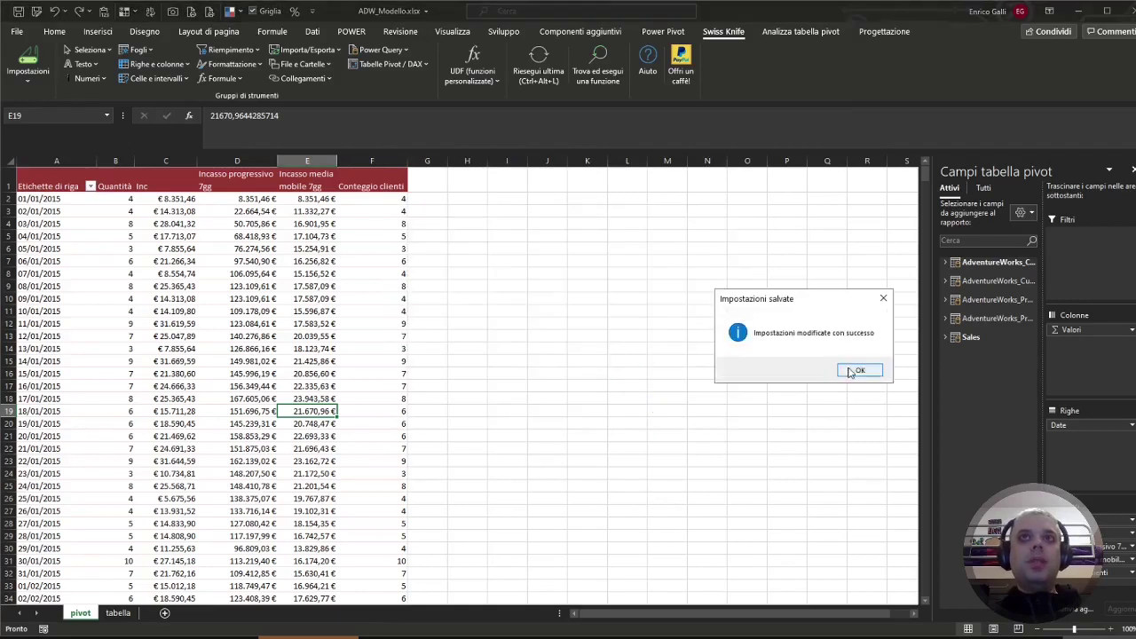
left_click(857, 370)
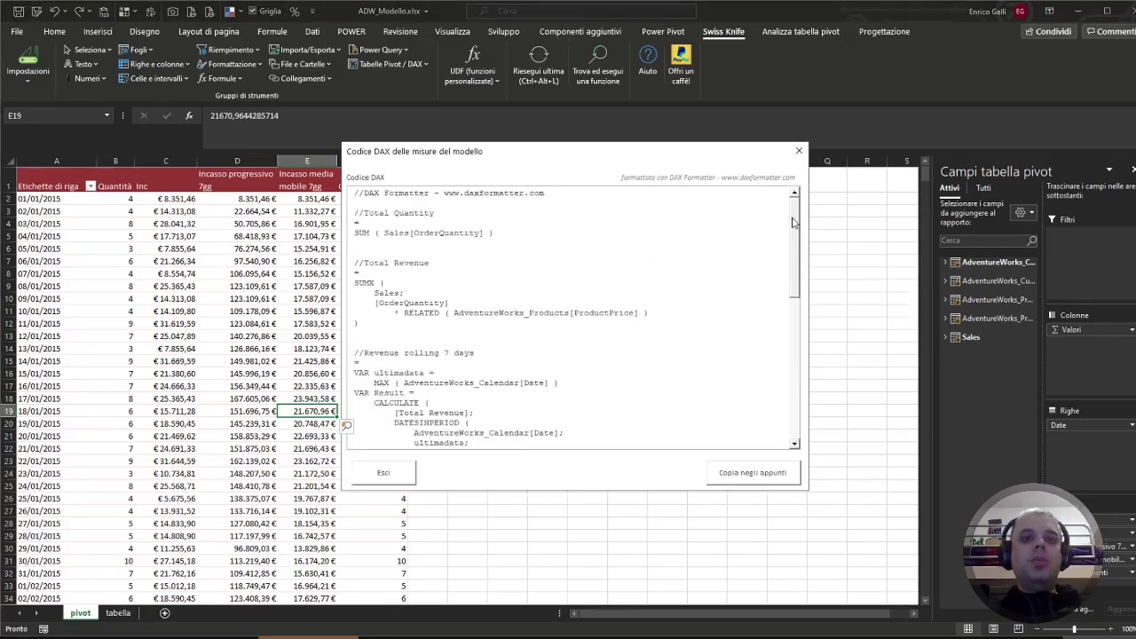
Copy the exported DAX code of all measures to the clipboard and confirm the 'Codice copiato' message.
mouse_move(792, 222)
left_mouse_down()
mouse_move(801, 342)
mouse_move(785, 207)
left_mouse_up()
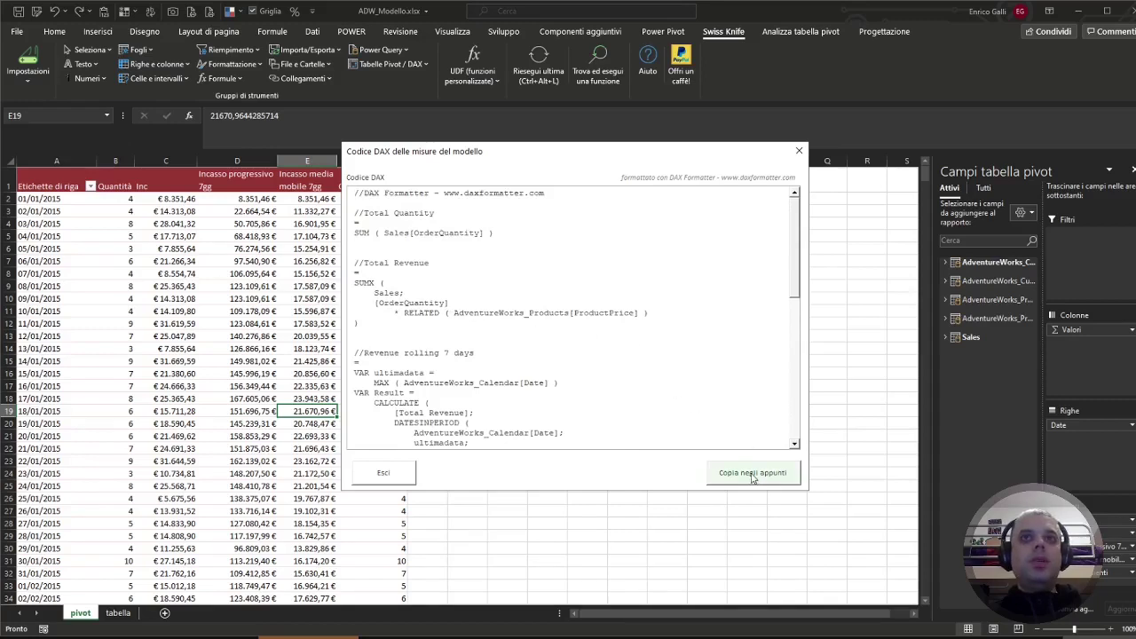
left_click(752, 474)
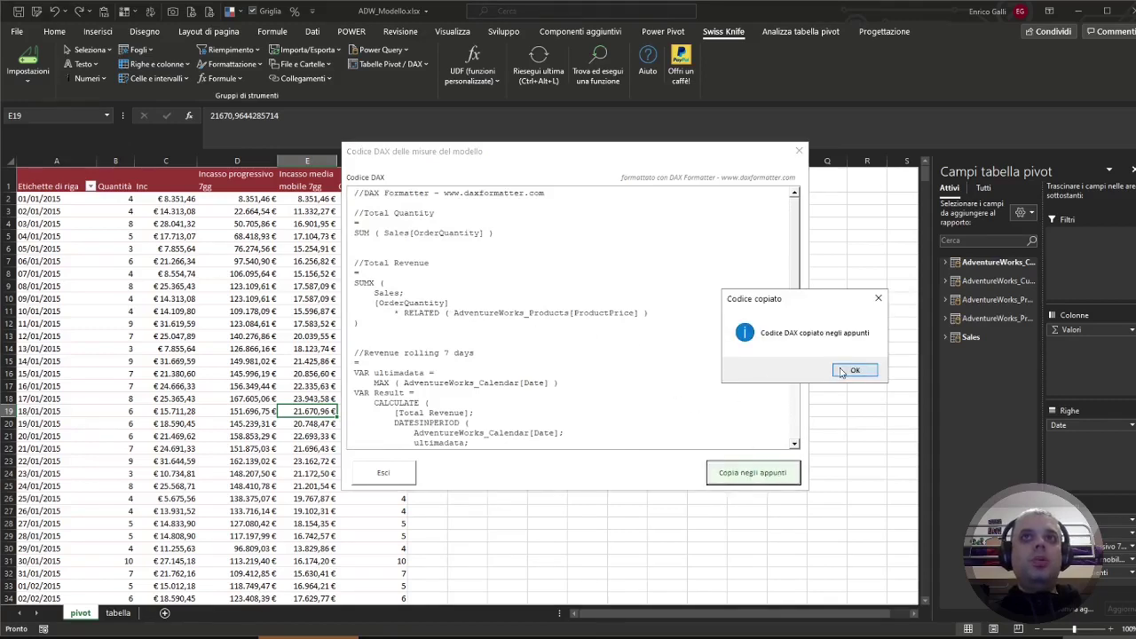
left_click(856, 370)
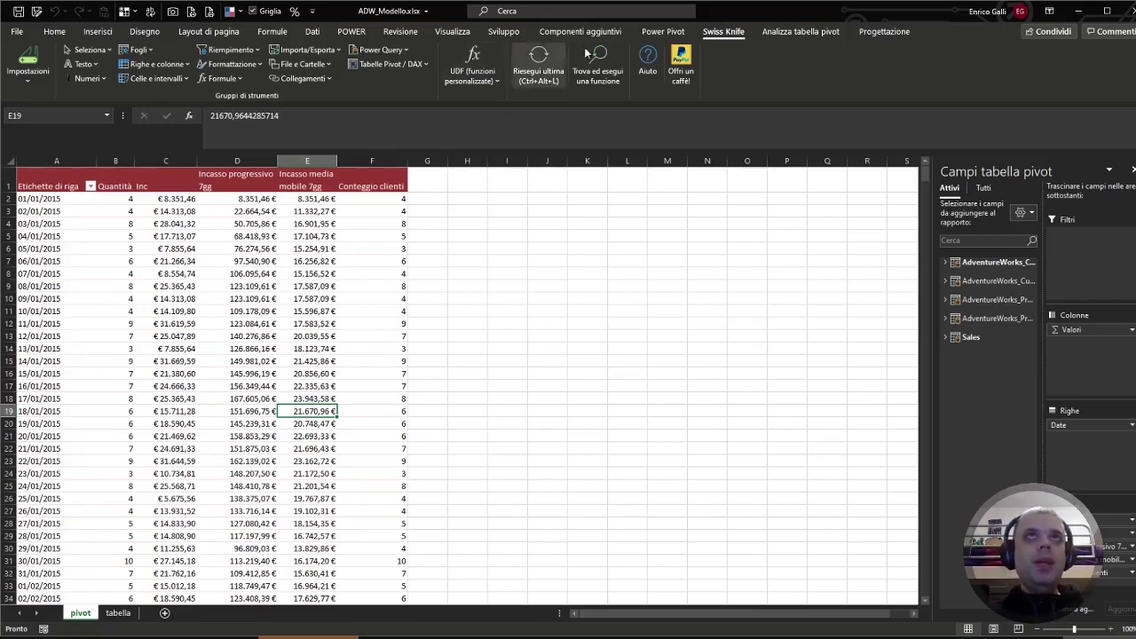
Format the DAX code of all 5 model measures via daxformatter.com, saving the formatter settings.
left_click(406, 64)
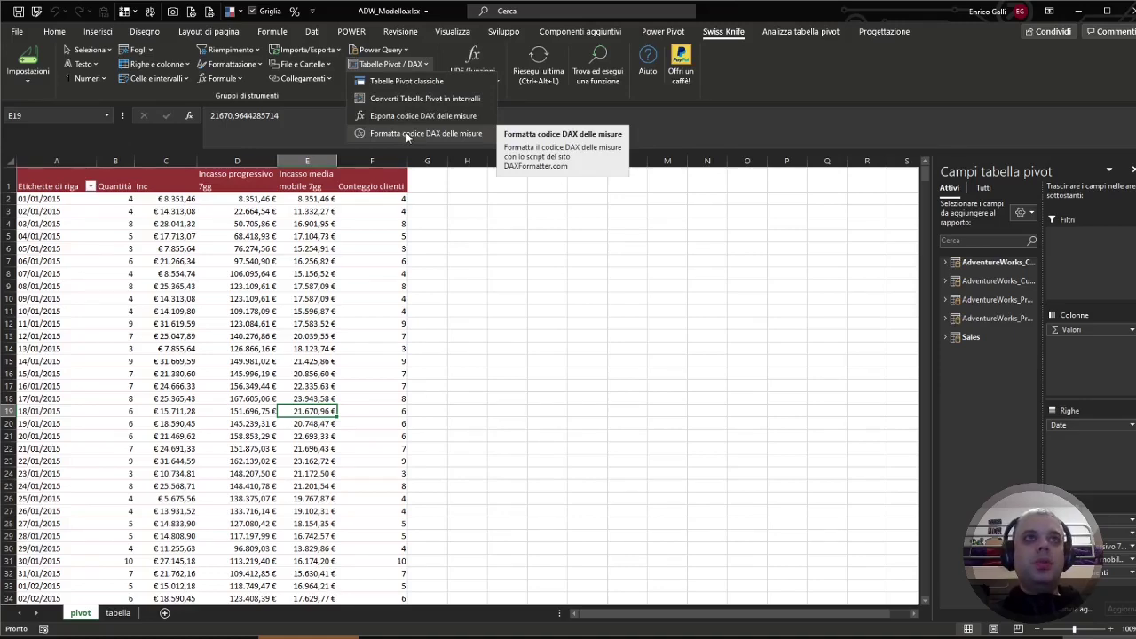
left_click(405, 134)
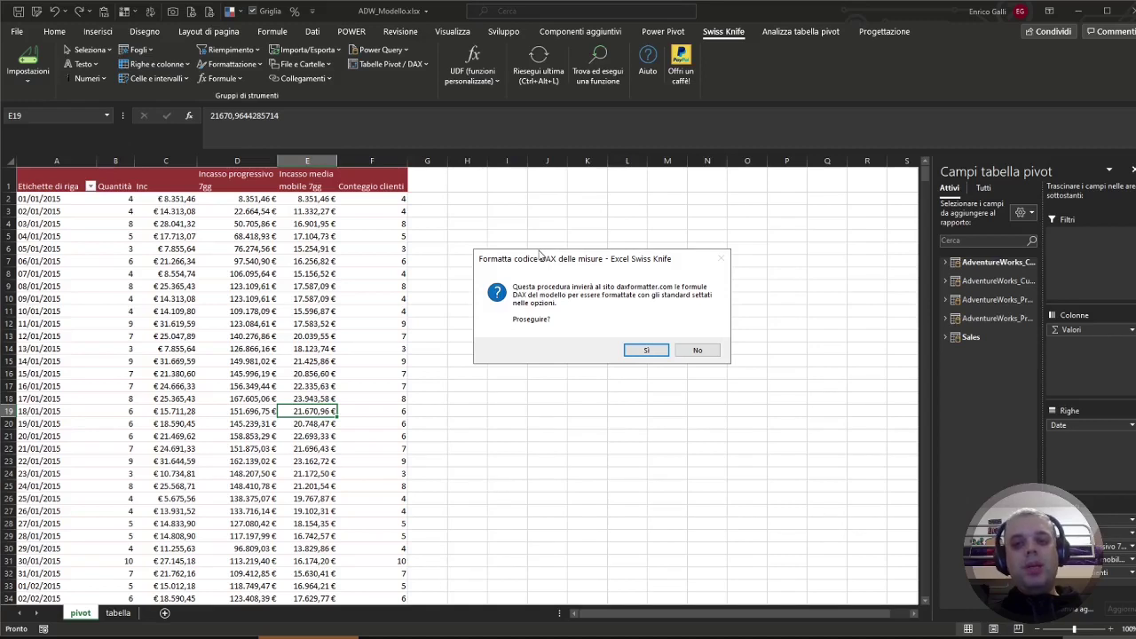
left_click(646, 351)
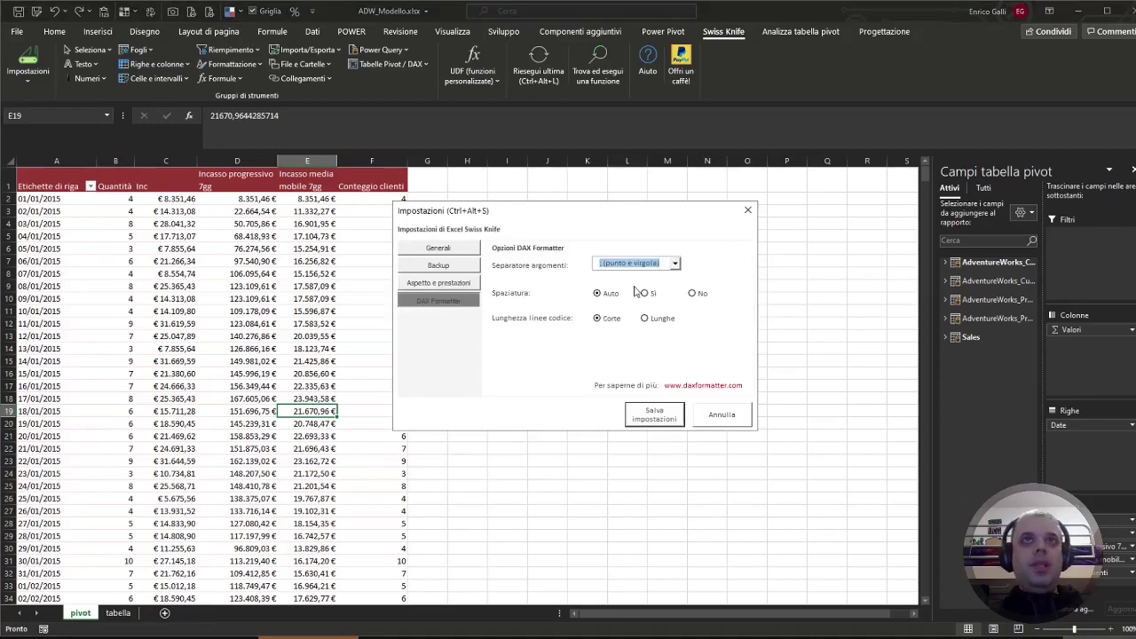
left_click(656, 410)
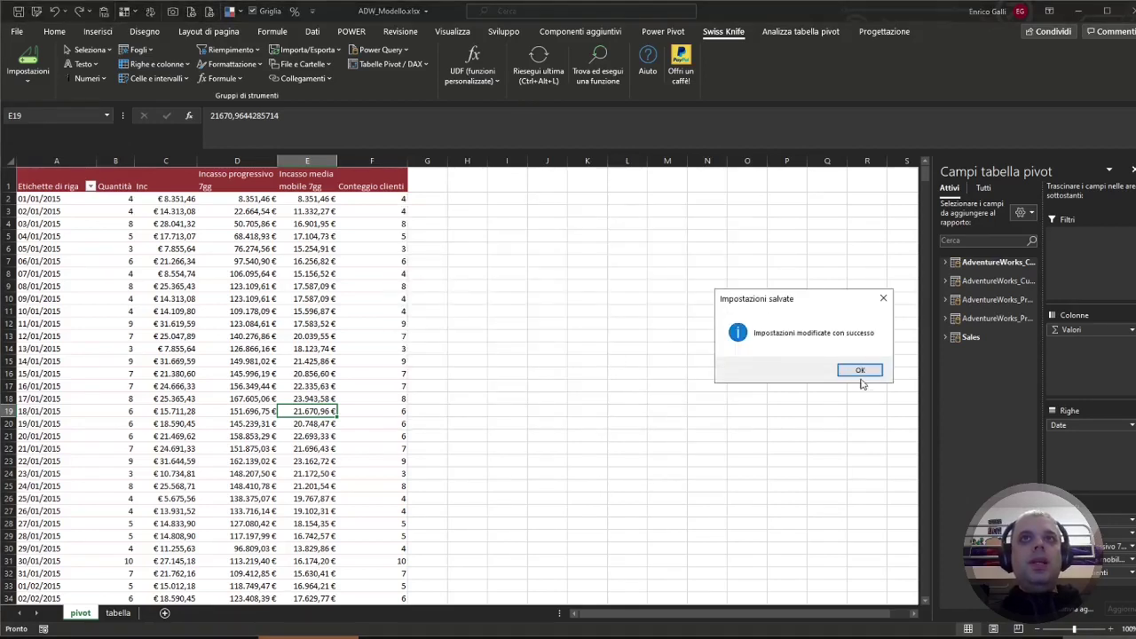
left_click(860, 370)
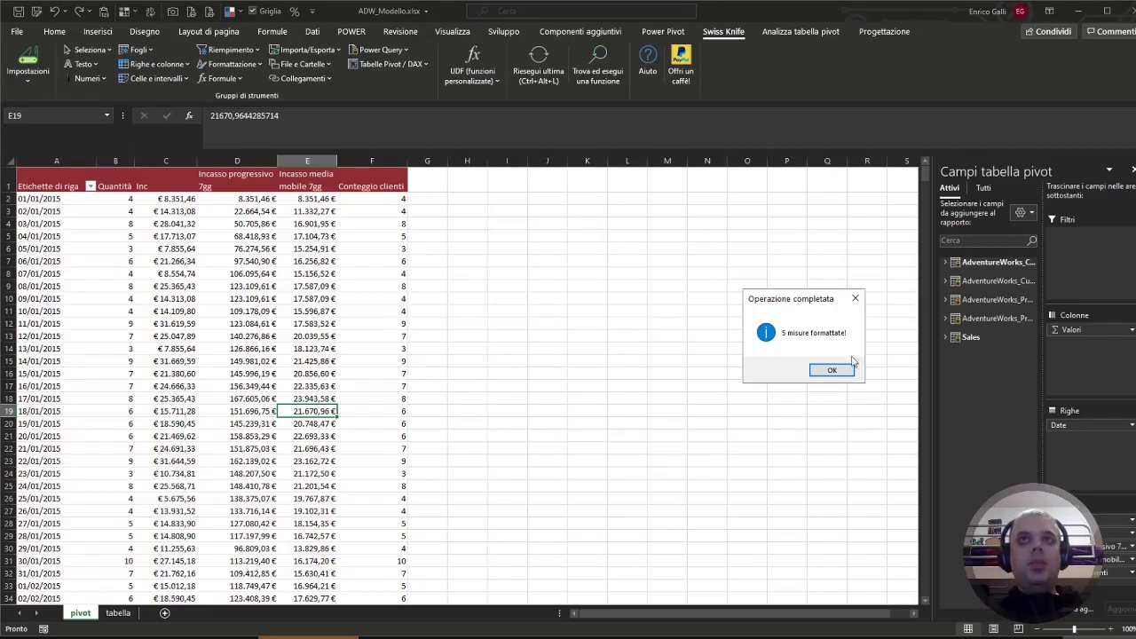
left_click_drag(785, 305, 597, 294)
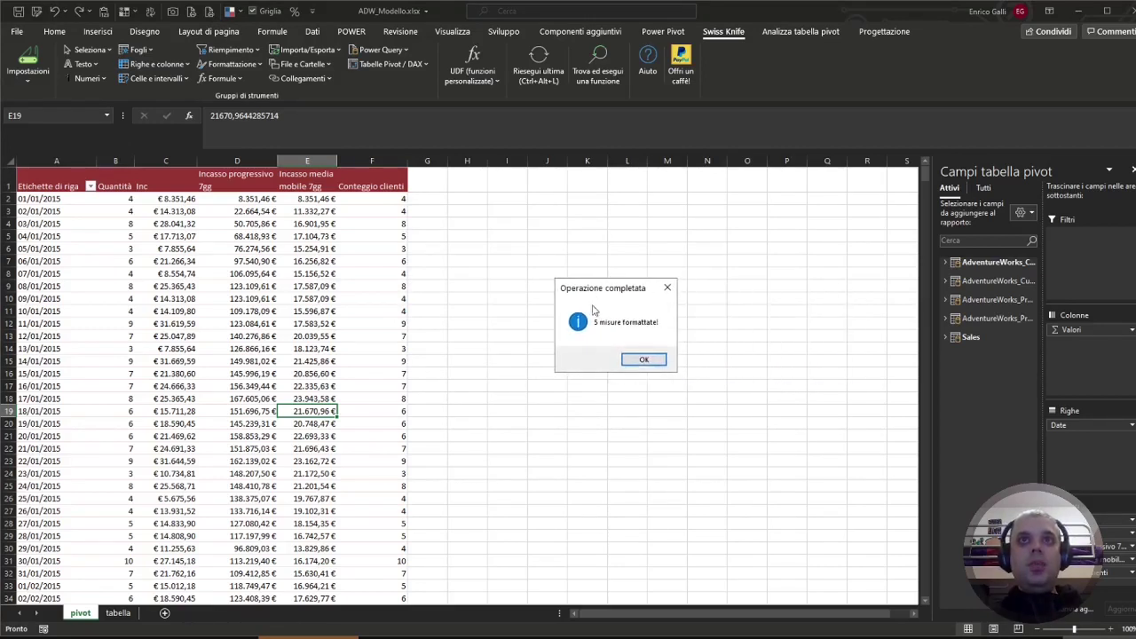
left_click(642, 362)
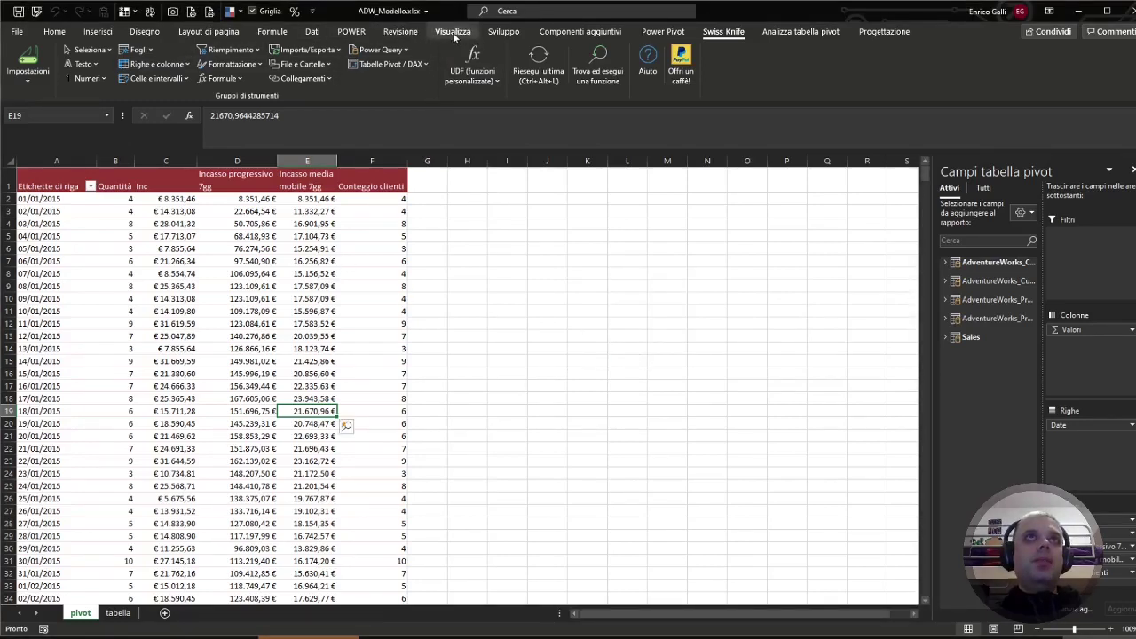
Inspect the formatted Revenue mobile avg 7 days formula in Power Pivot's Gestisci misure editor.
left_click(664, 31)
left_click(76, 80)
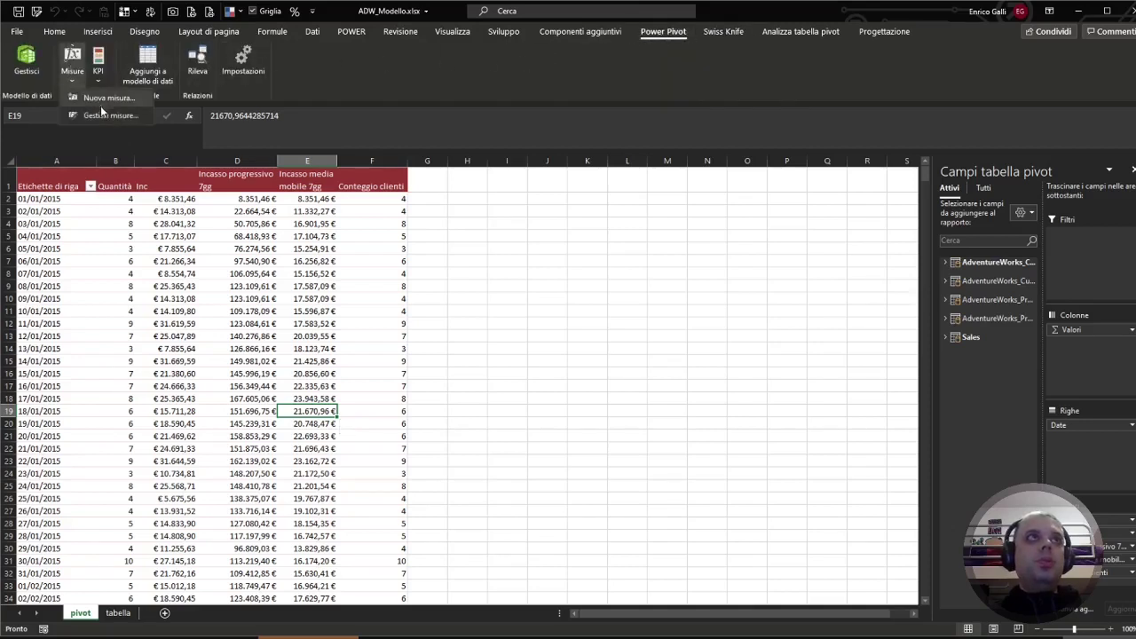
left_click(167, 125)
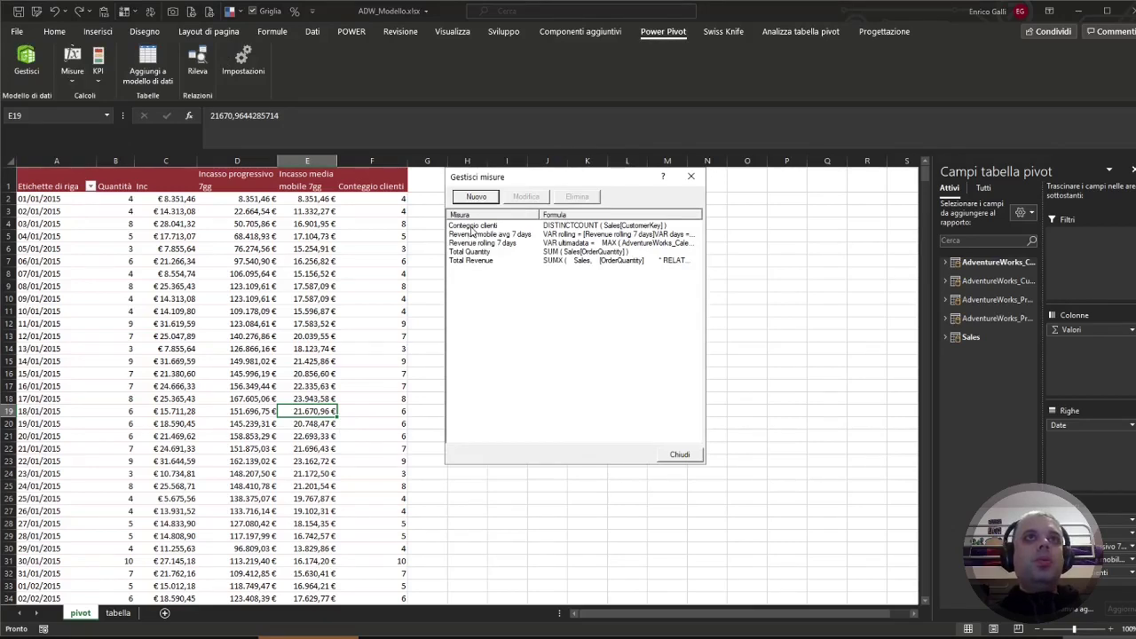
left_click(488, 234)
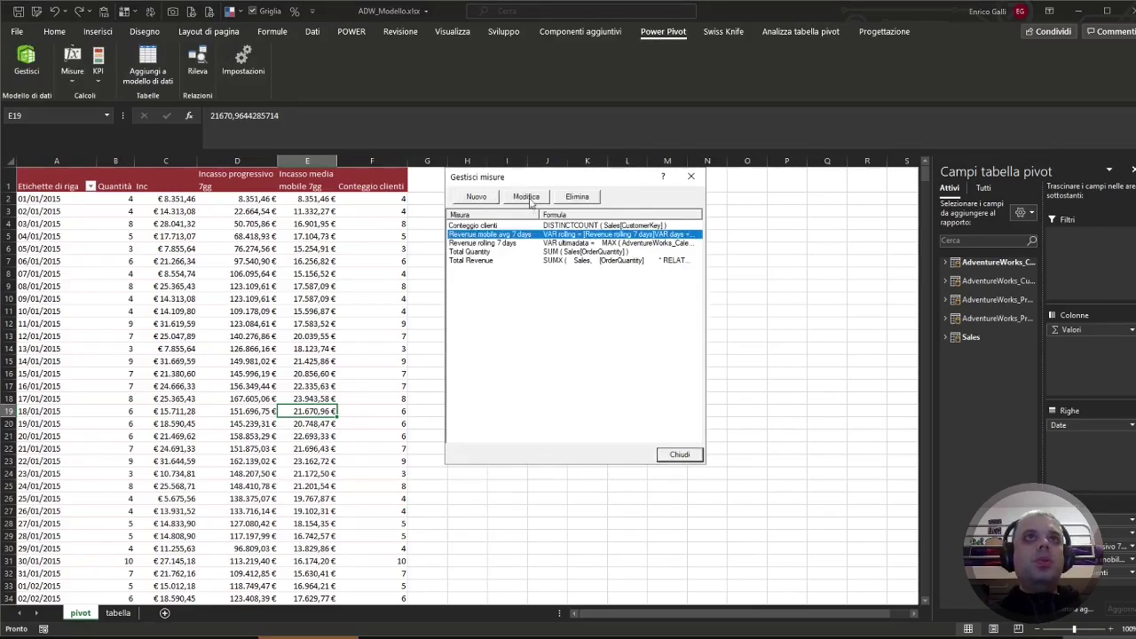
left_click(525, 196)
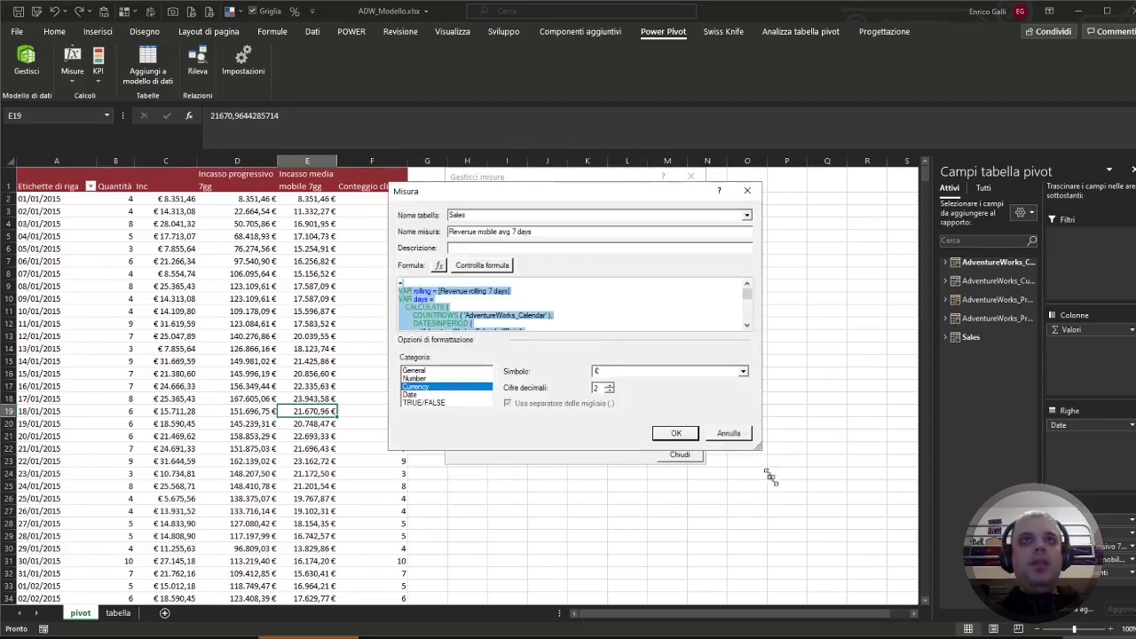
left_click_drag(770, 477, 842, 575)
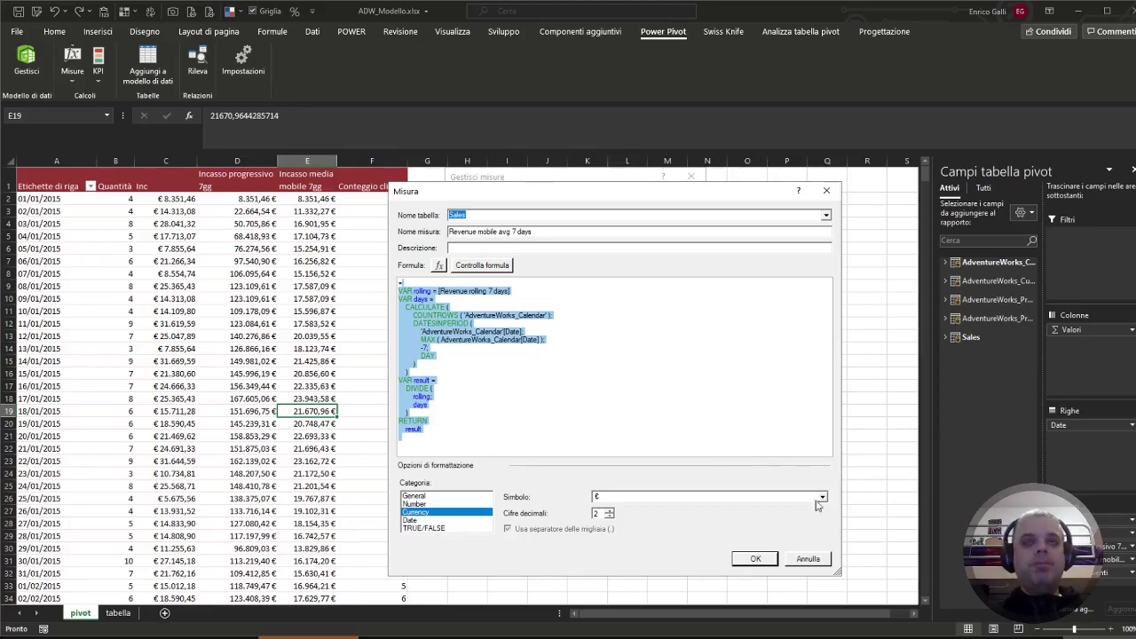
left_click(807, 559)
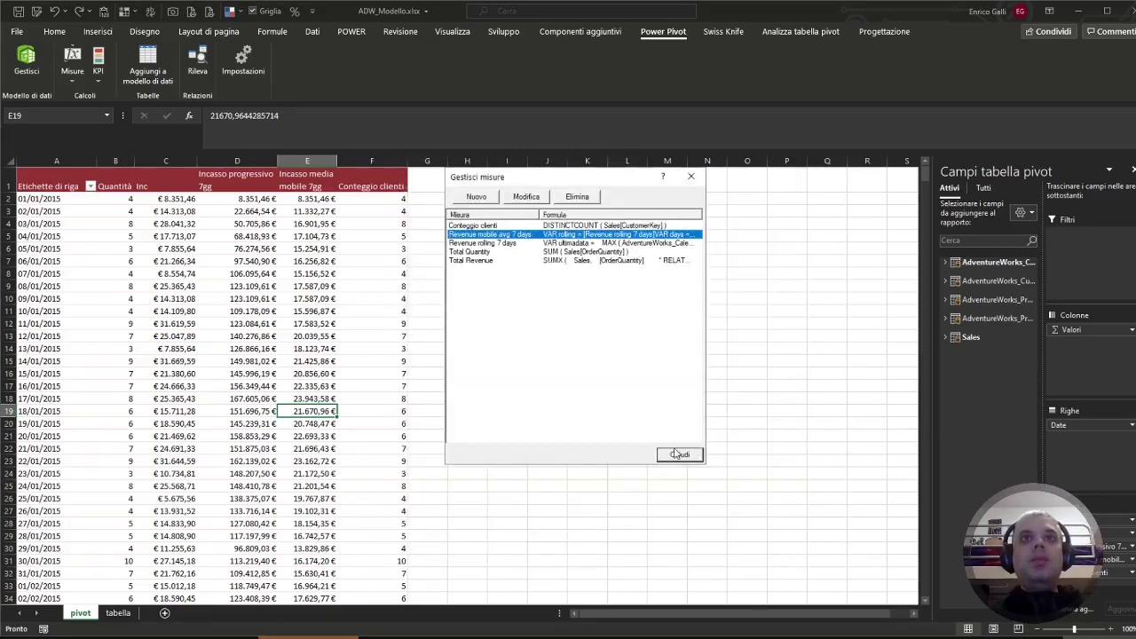
left_click(677, 454)
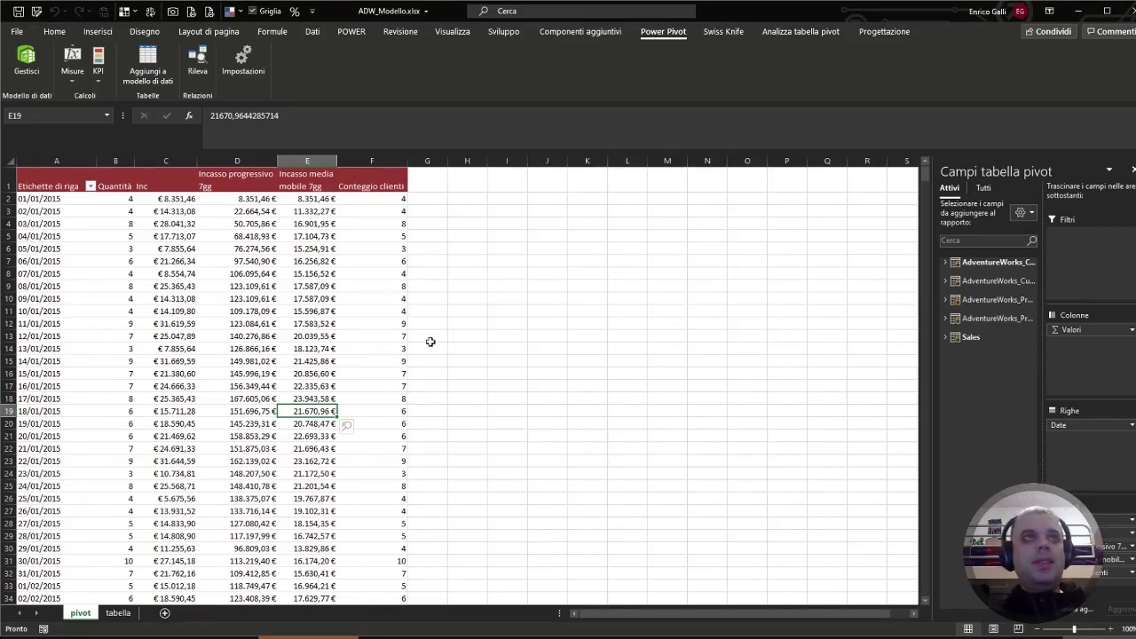
mouse_move(307, 261)
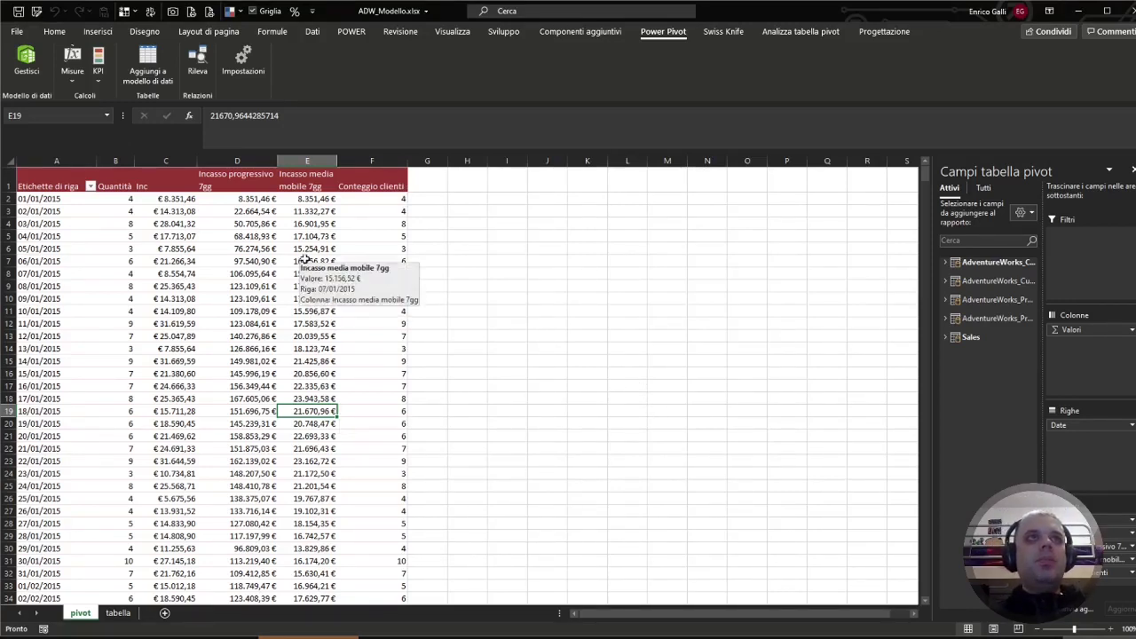
Select the rolling-average value in E6 and briefly reopen the measures list.
left_click(302, 249)
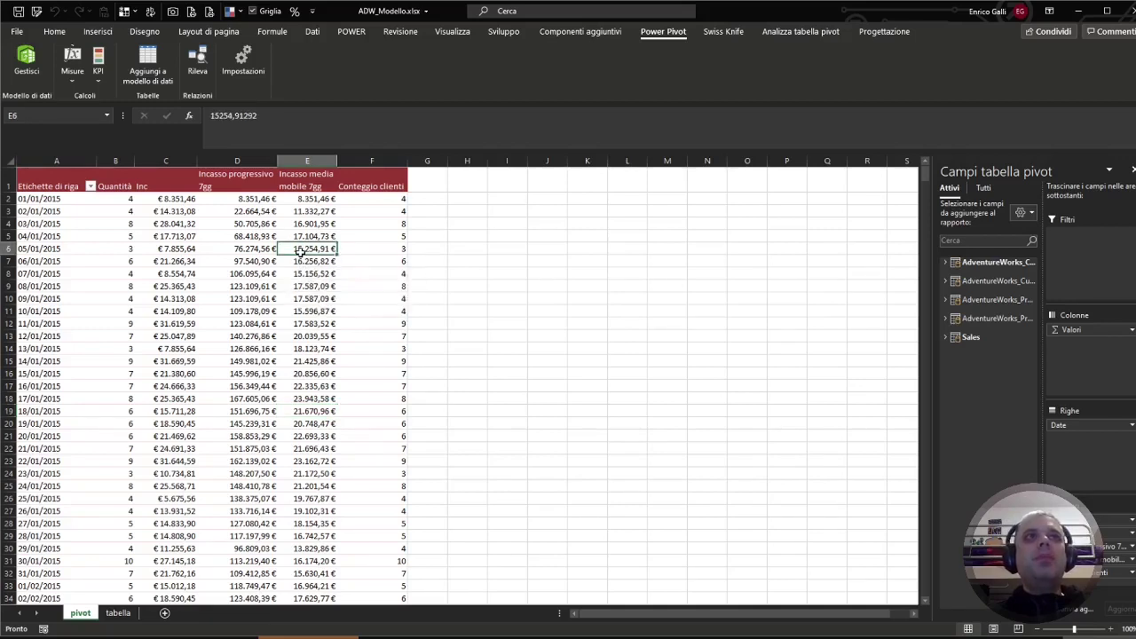
left_click(73, 64)
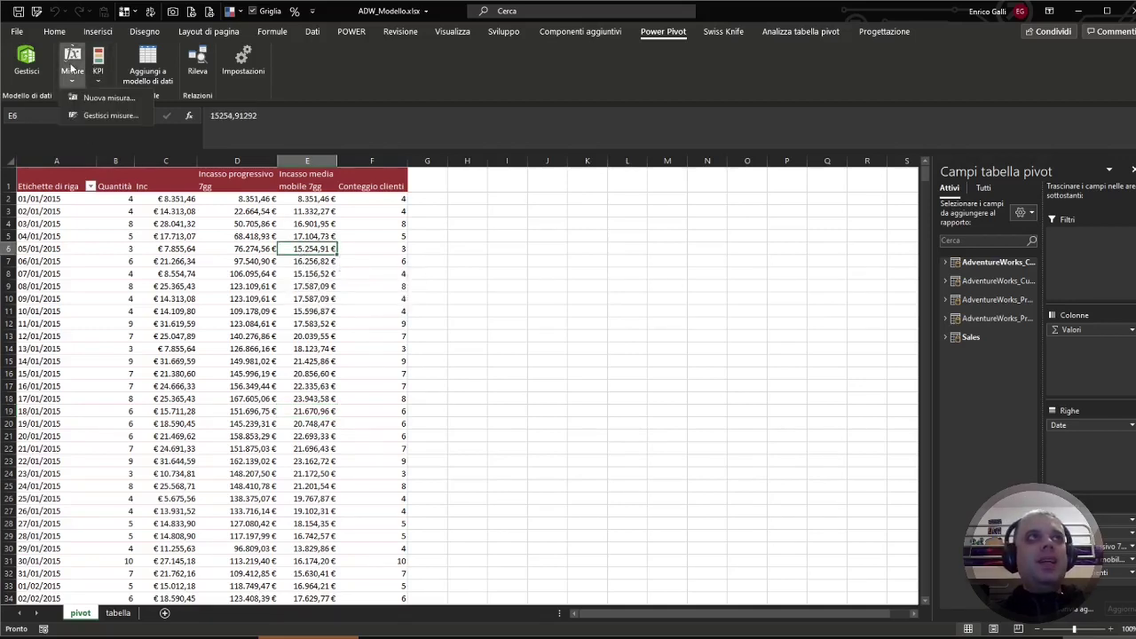
left_click(108, 115)
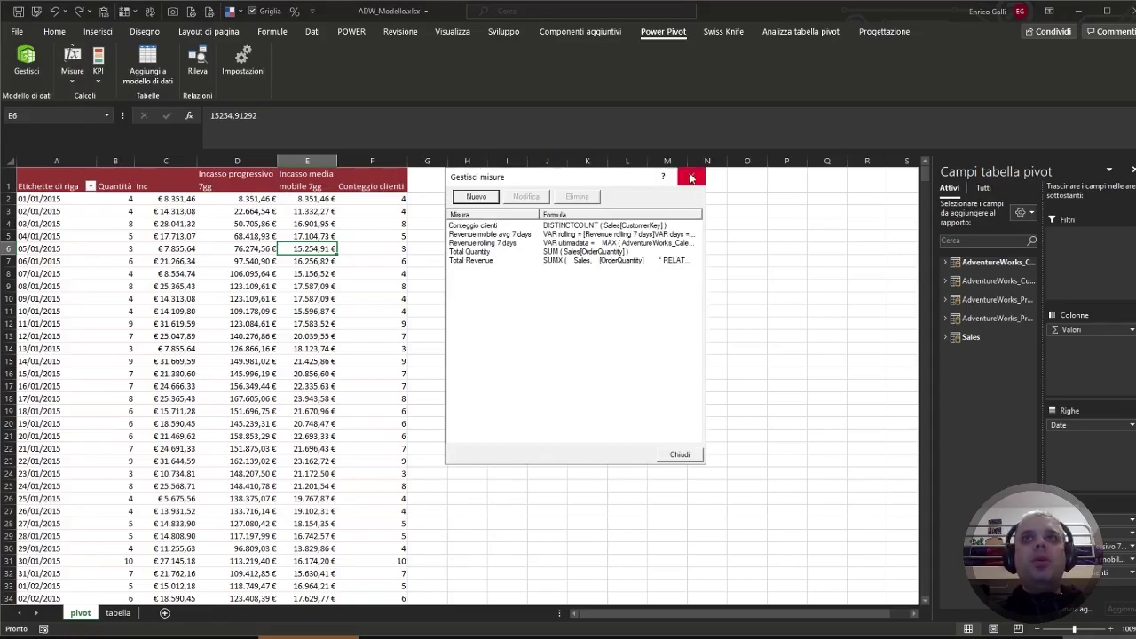
left_click(691, 176)
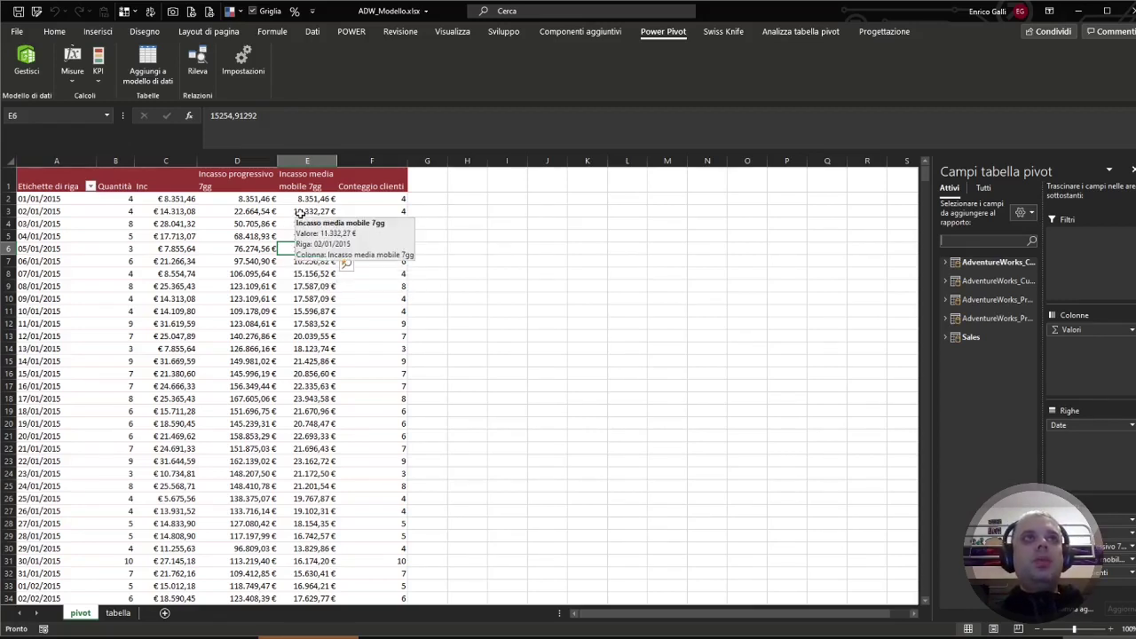
Open the Revenue mobile avg 7 days DAX code from cell E3 via ESK :: Tabelle Pivot > Modifica la formula DAX.
right_click(301, 214)
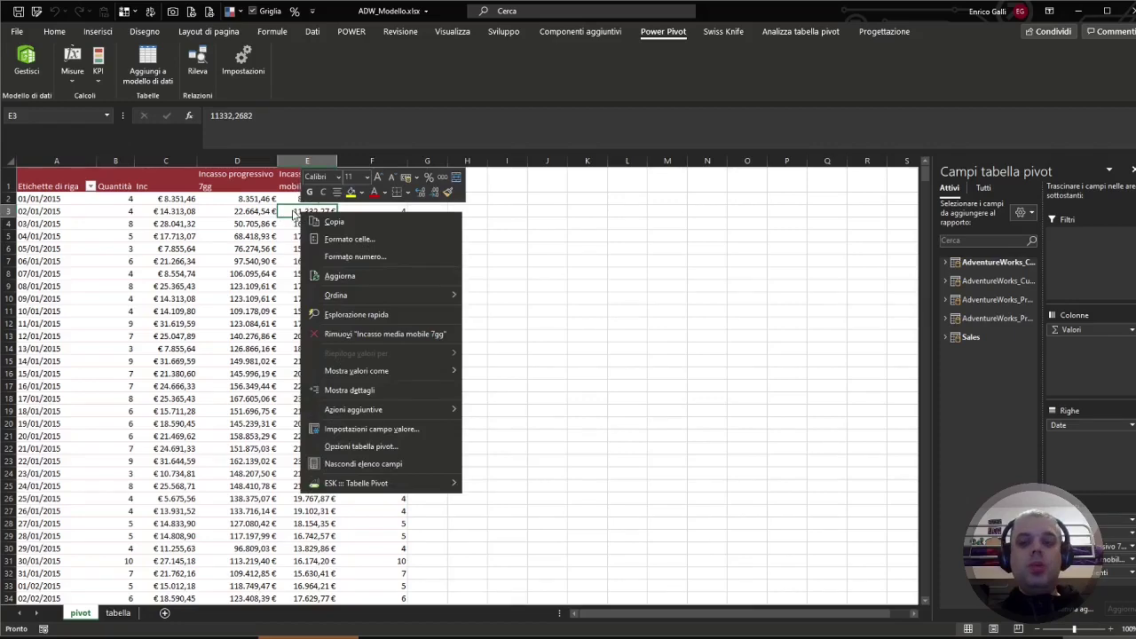
mouse_move(356, 483)
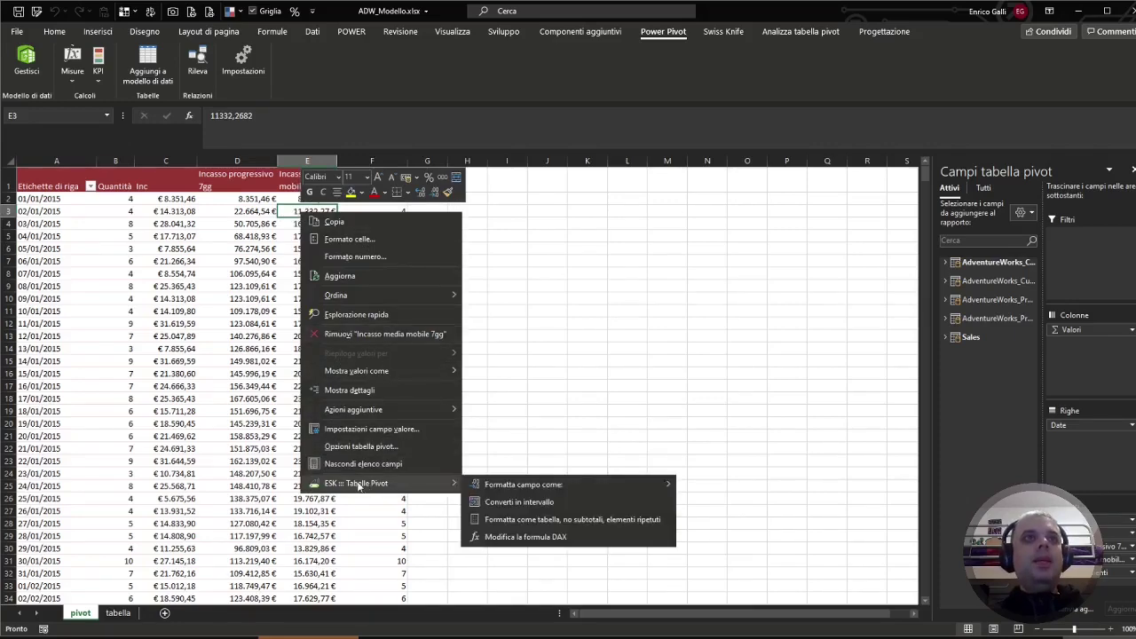
left_click(536, 543)
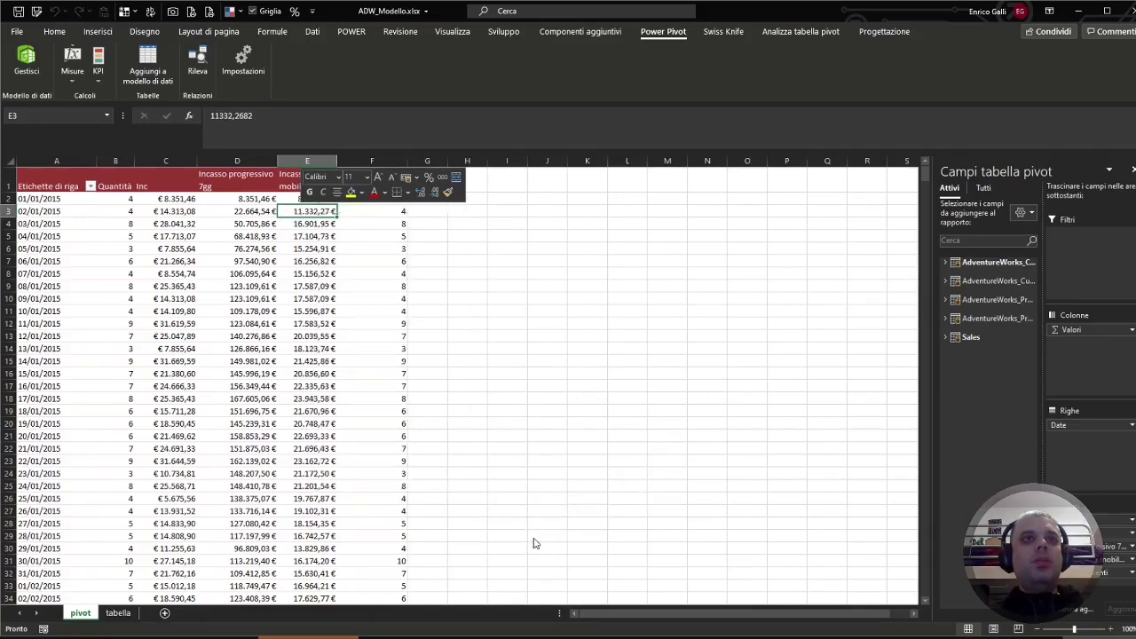
left_click_drag(404, 93, 523, 212)
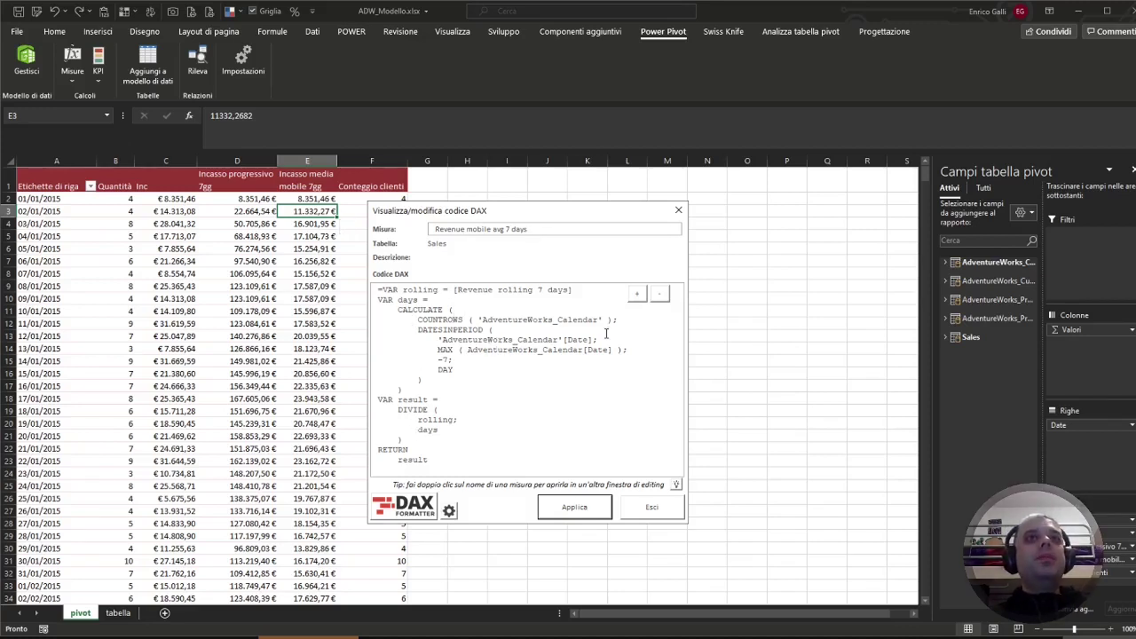
Change the DATESINPERIOD offset from -7 to -10 and bring up the DAX Formatter settings.
double_click(449, 362)
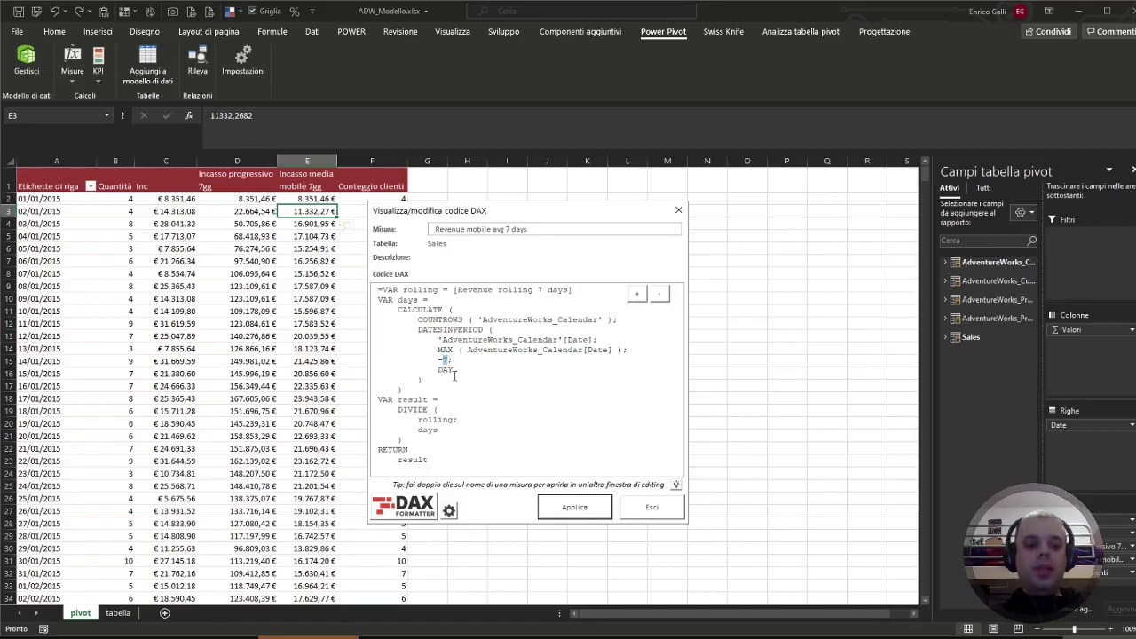
type("30")
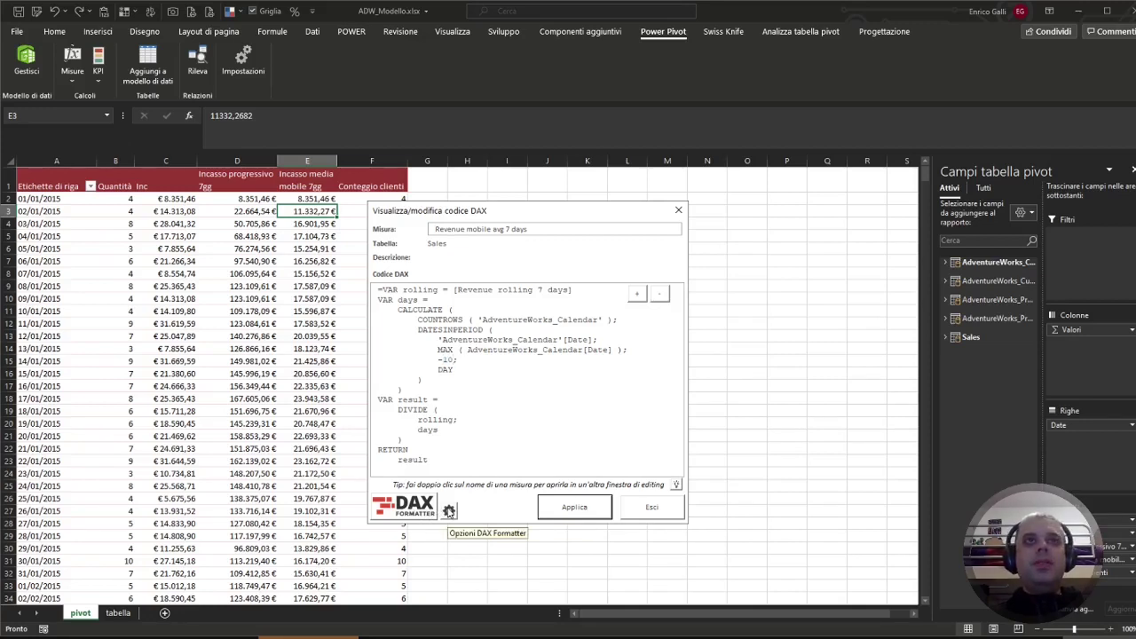
left_click(449, 511)
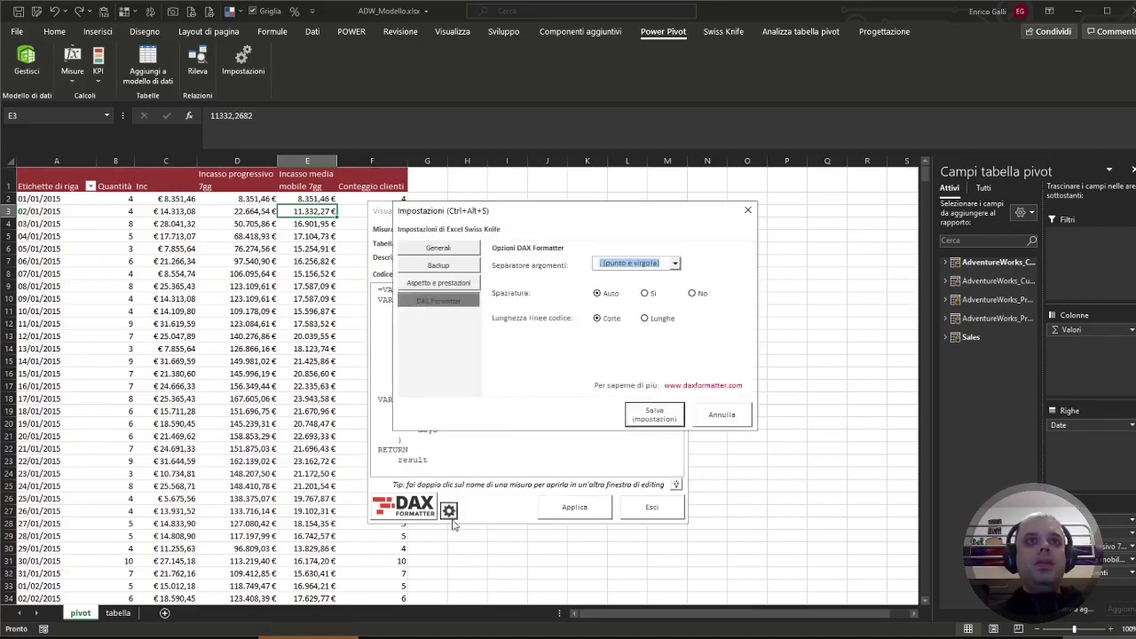
Save 'Lunghe' line length in DAX Formatter settings and reformat the measure's code.
left_click(666, 321)
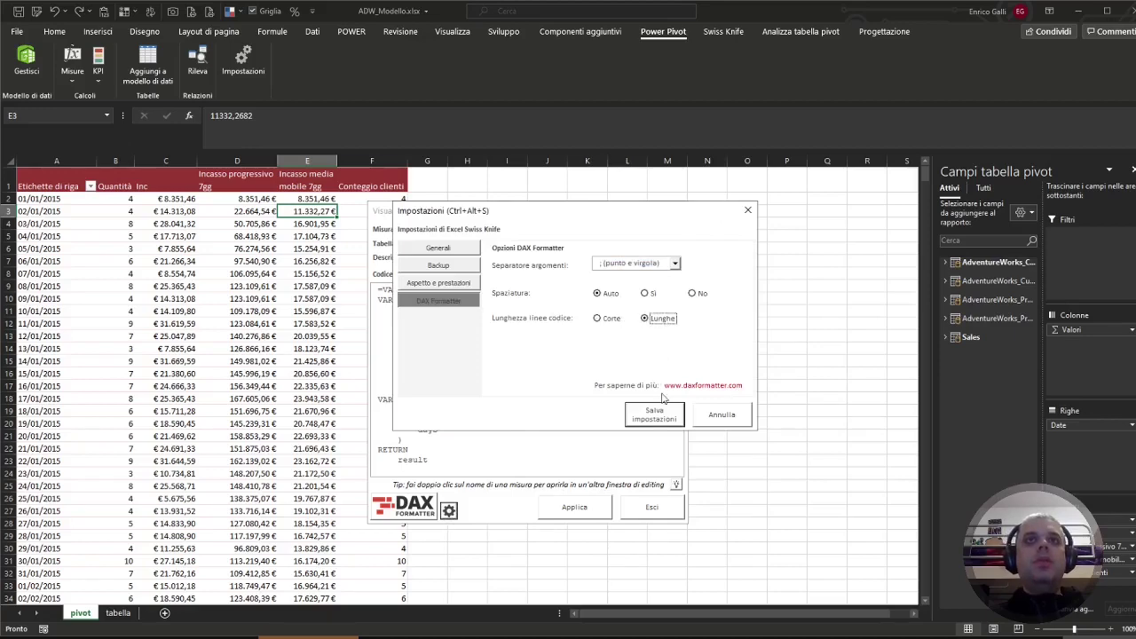
left_click(659, 413)
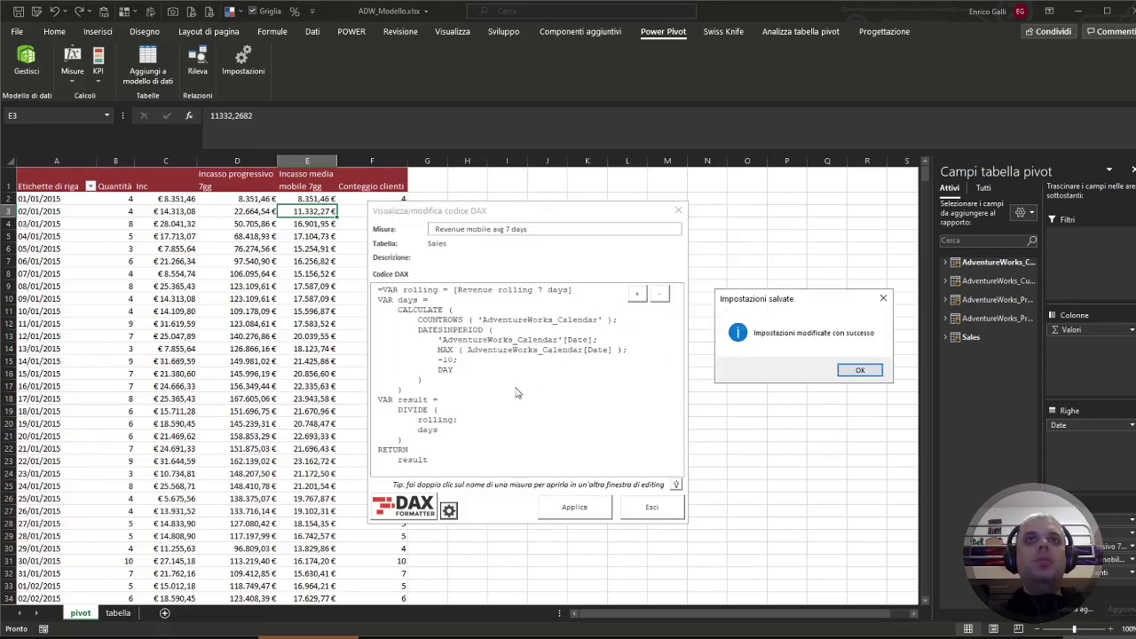
left_click(856, 371)
left_click(403, 504)
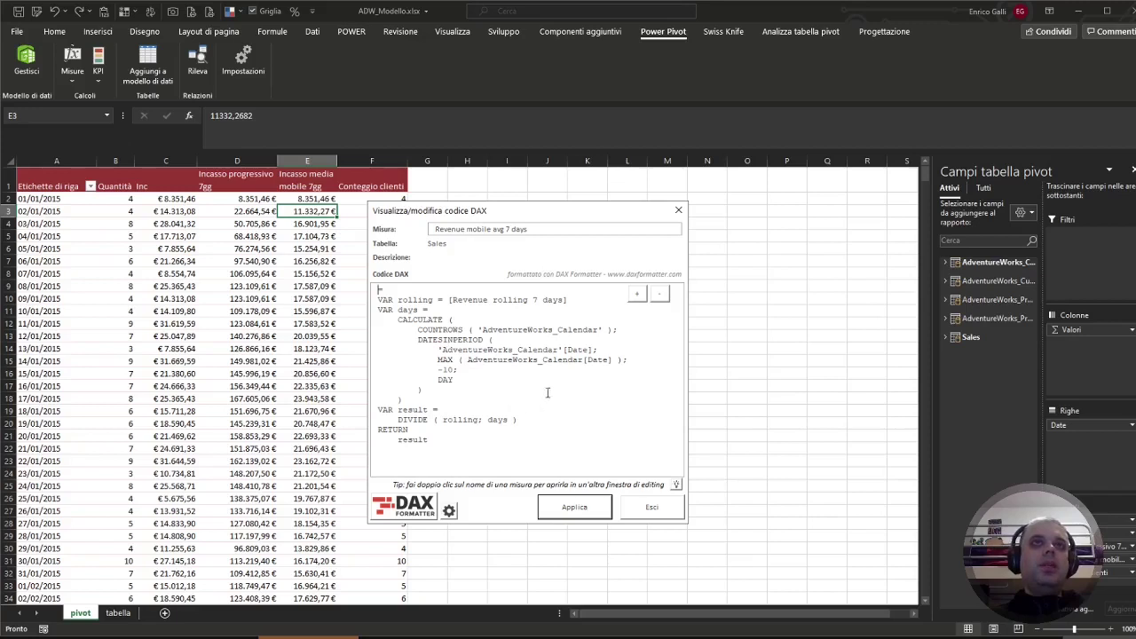
Apply the edited 10-day measure to the pivot and confirm the 'Formula modificata' message.
left_click(568, 511)
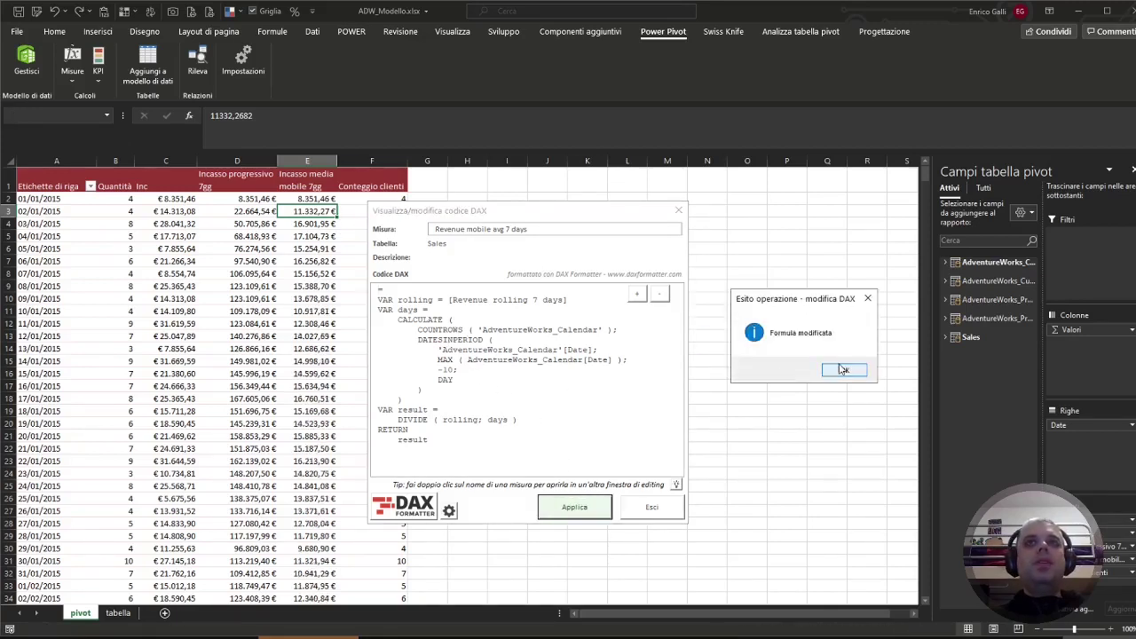
left_click(843, 373)
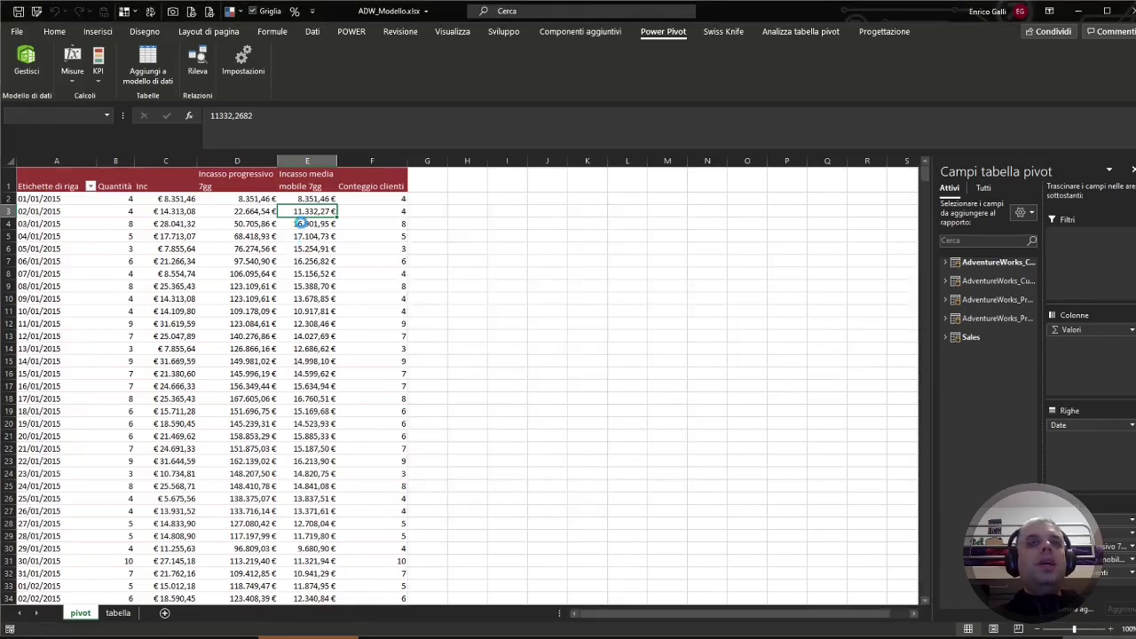
Reopen the E3 measure's DAX code and double-click [Revenue rolling 7 days] to edit it separately.
right_click(305, 211)
mouse_move(359, 479)
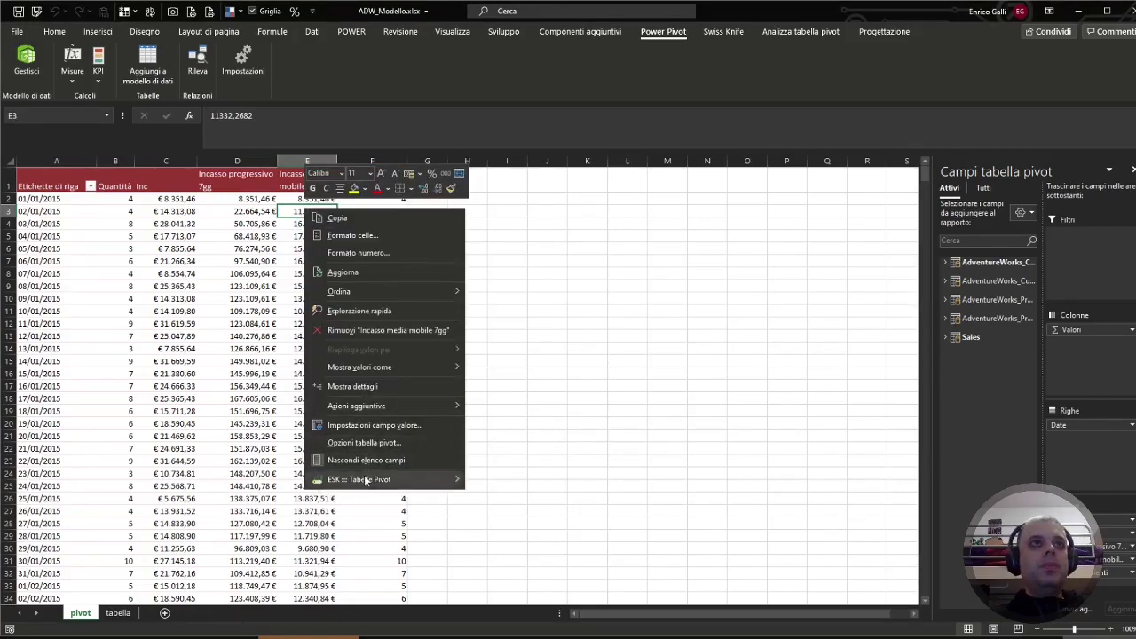
left_click(532, 533)
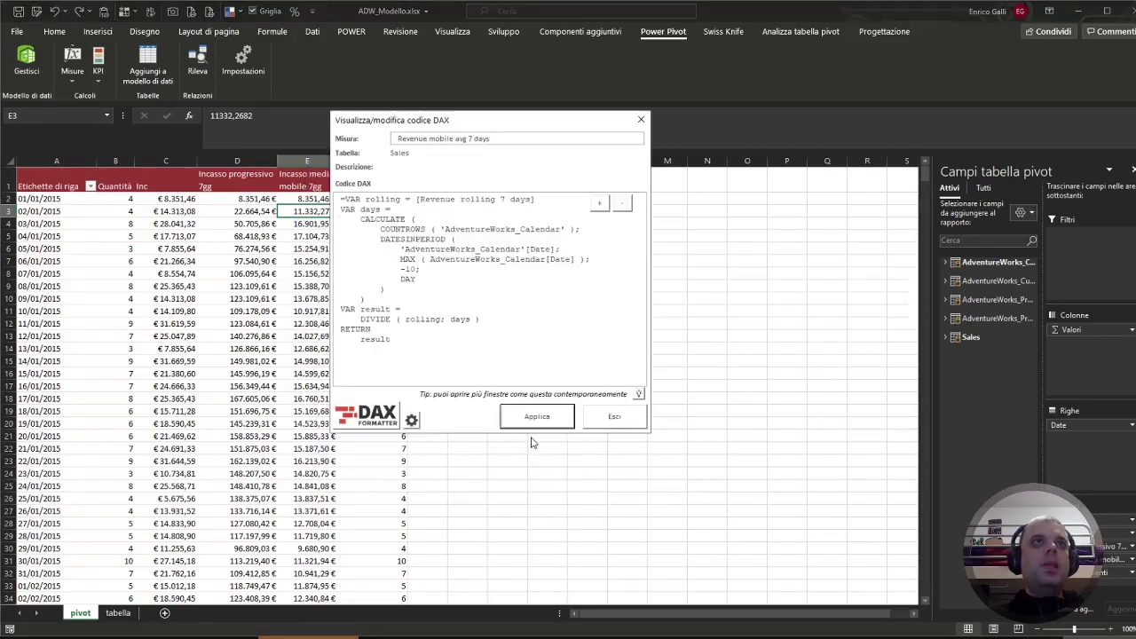
left_click_drag(465, 125, 599, 151)
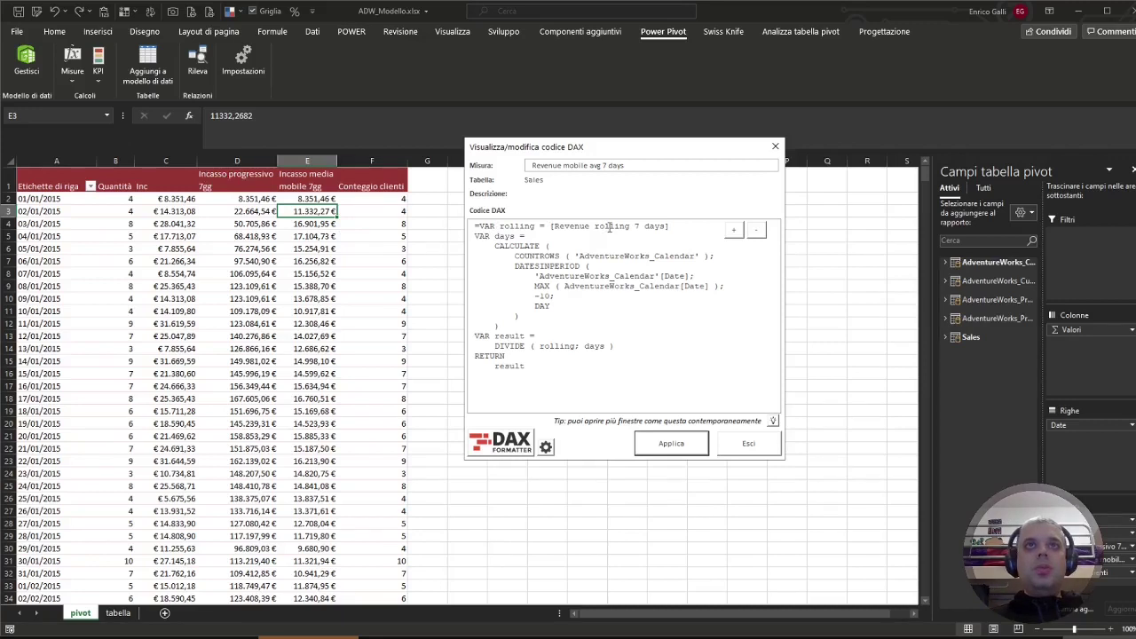
double_click(610, 228)
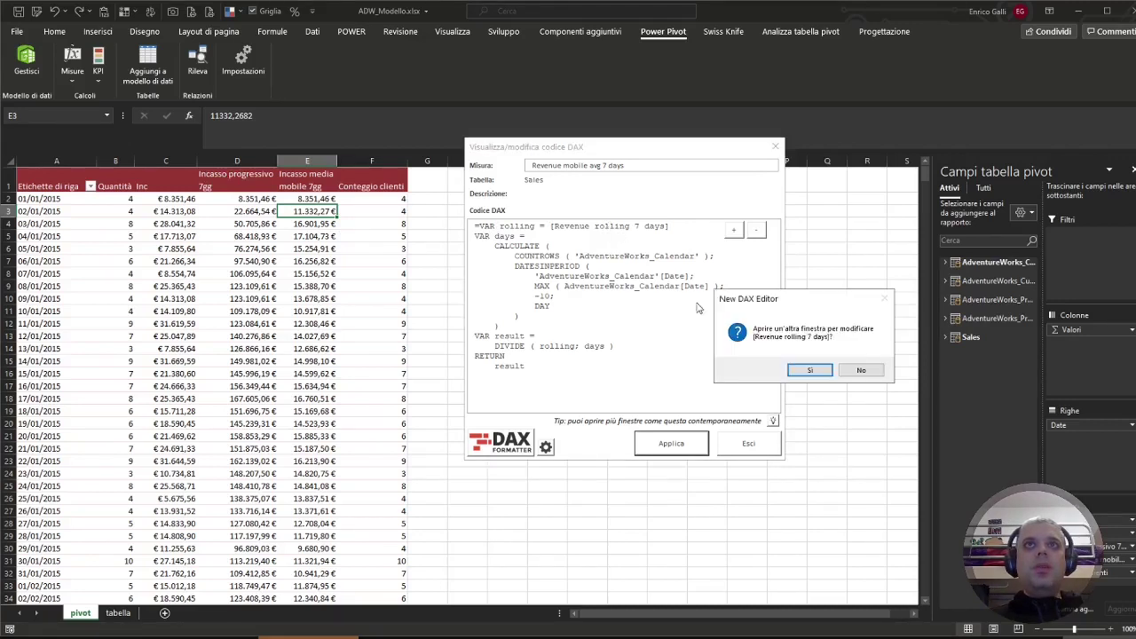
Open Revenue rolling 7 days in a second editor beside the moving-average editor, then select F25.
left_click(811, 369)
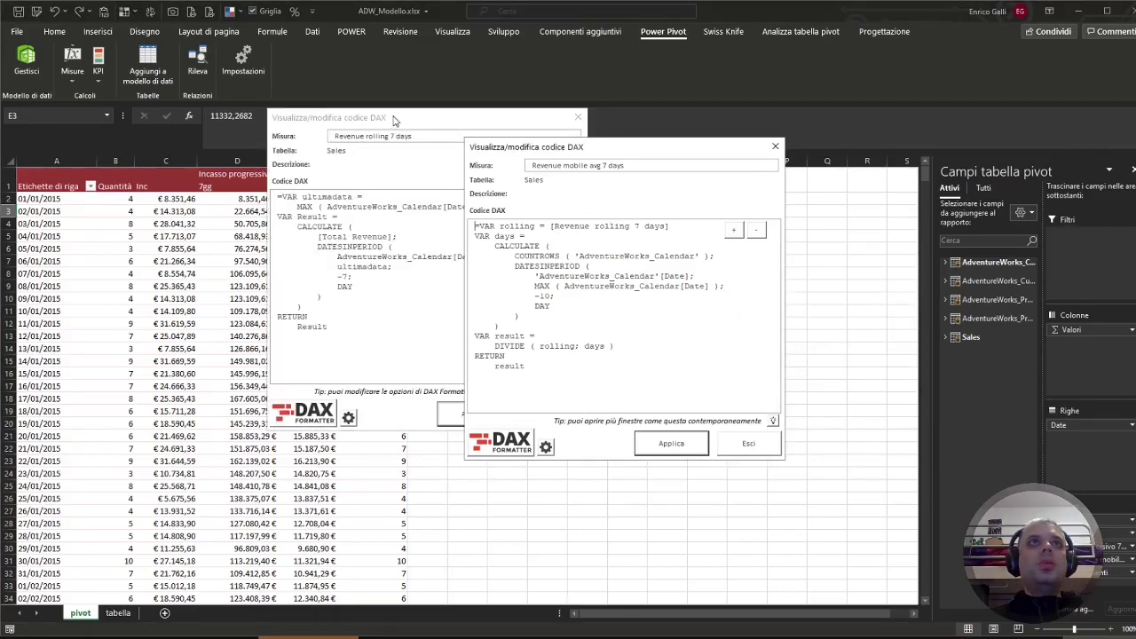
left_click_drag(393, 120, 250, 164)
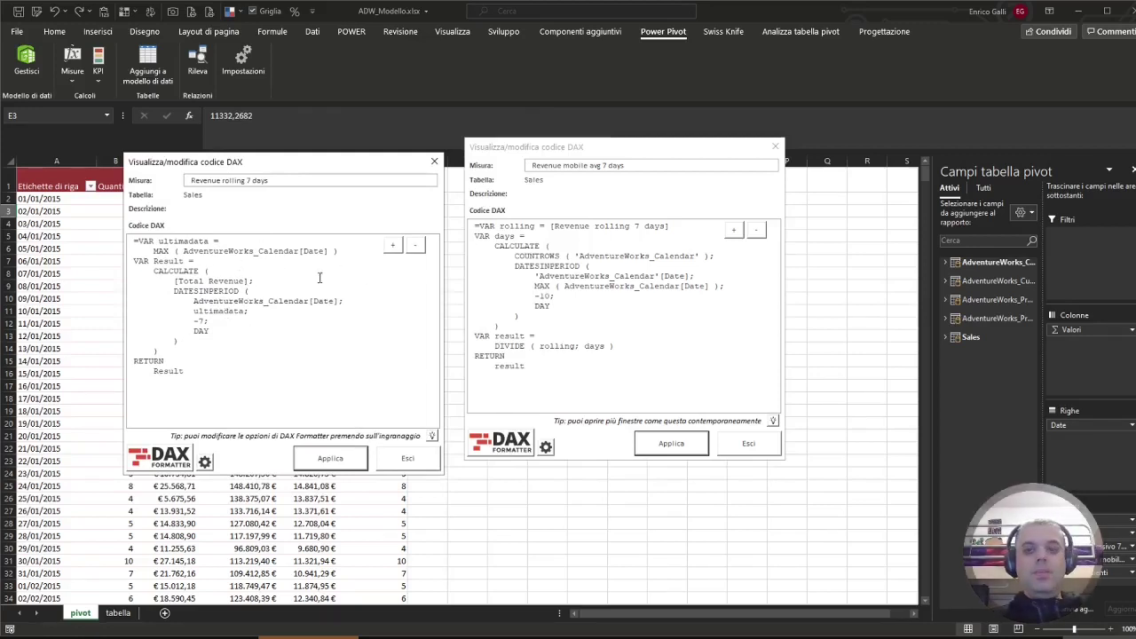
left_click_drag(552, 148, 581, 172)
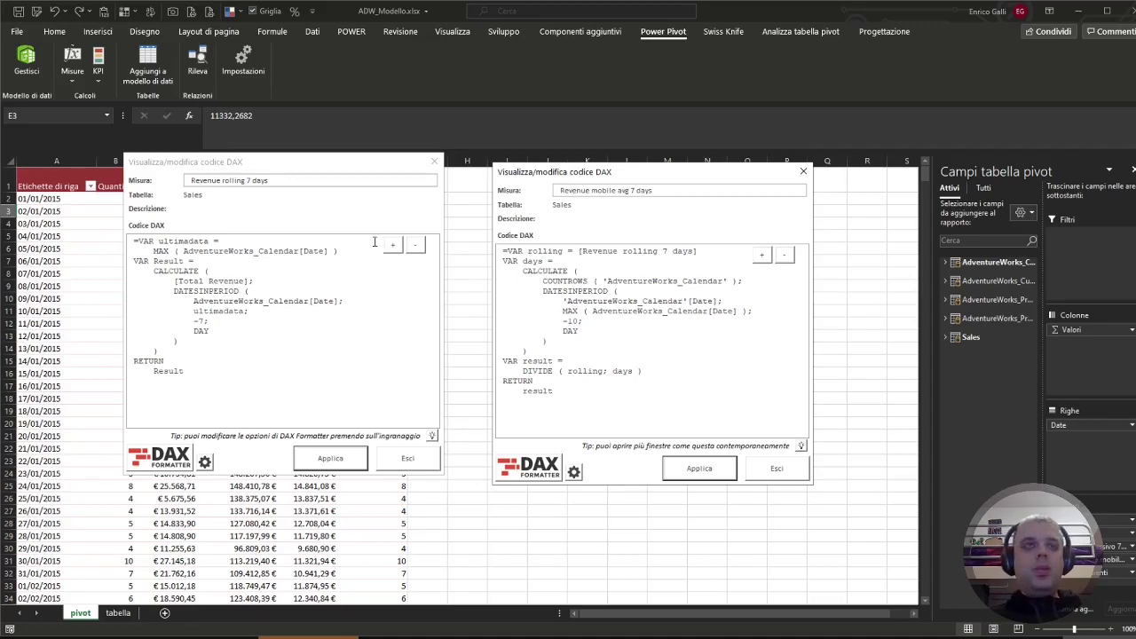
left_click(331, 458)
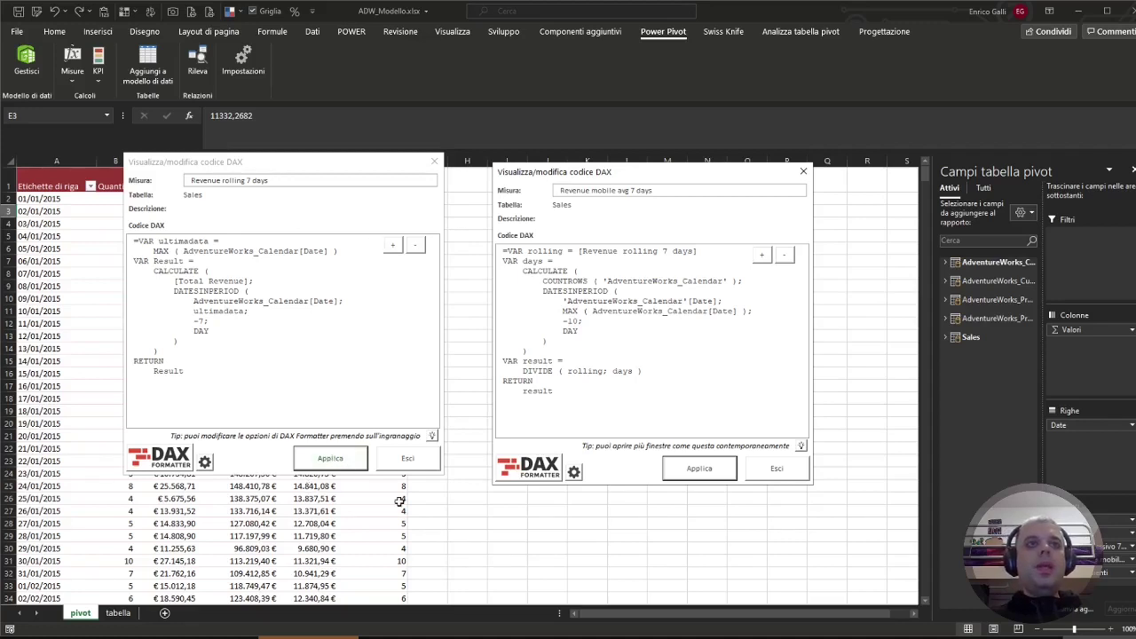
mouse_move(396, 487)
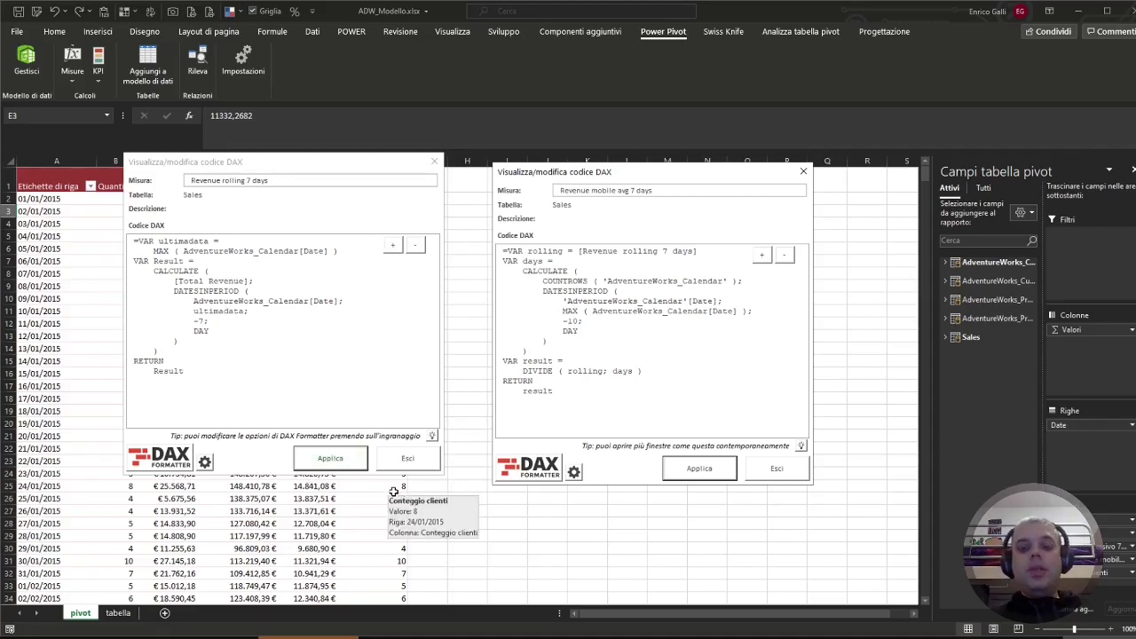
left_click(393, 489)
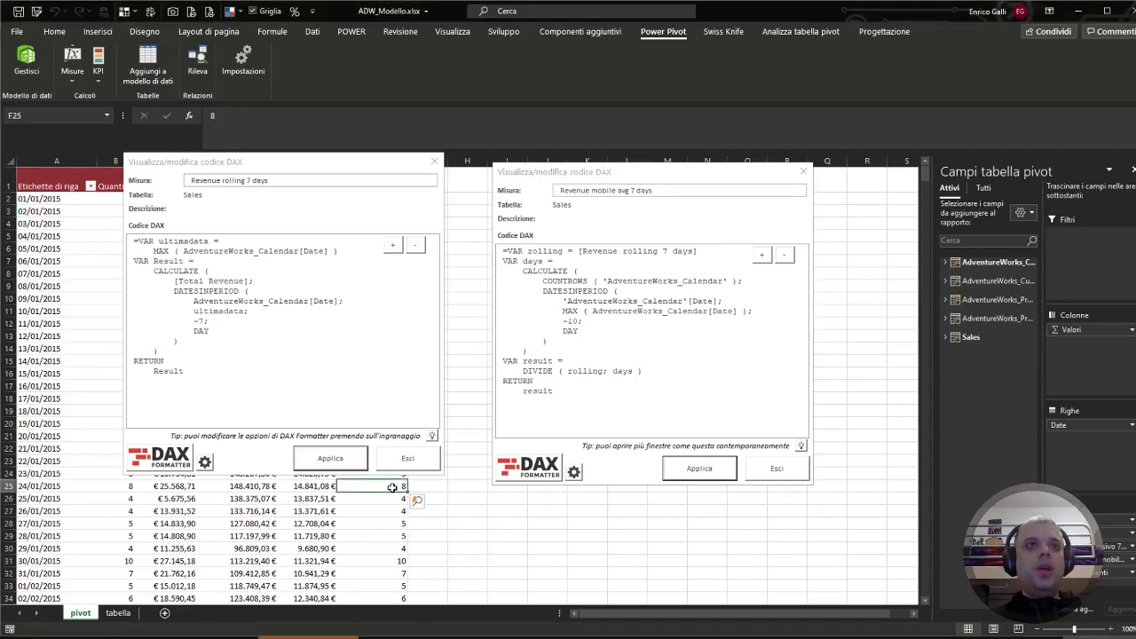
Open the Conteggio clienti measure's DAX code from F25 in a third editor.
right_click(396, 487)
mouse_move(448, 478)
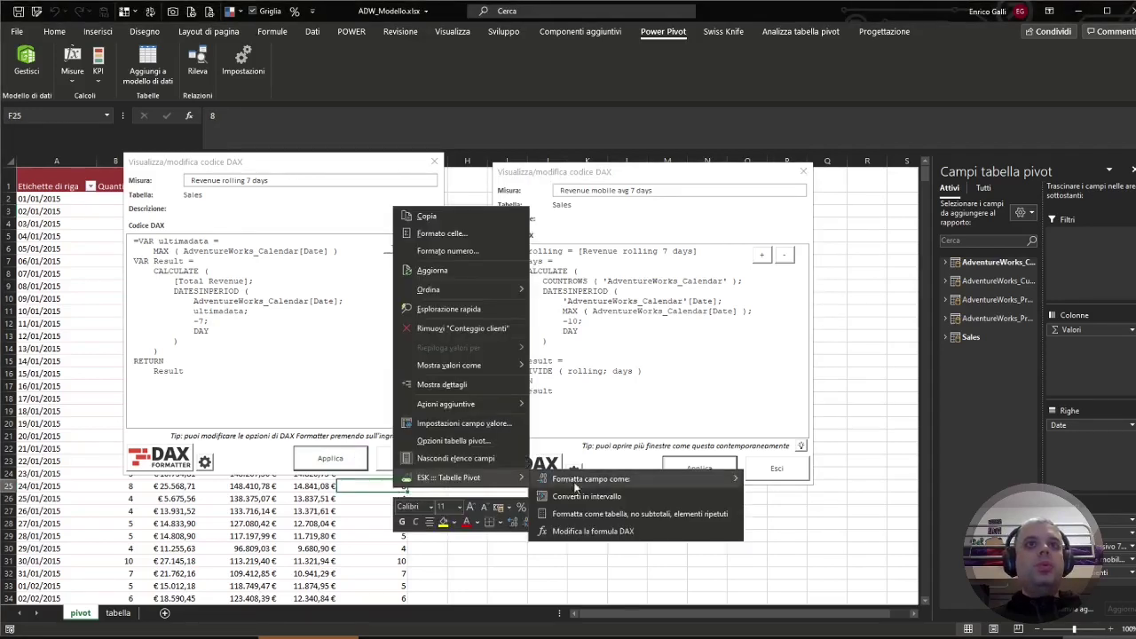
left_click(596, 529)
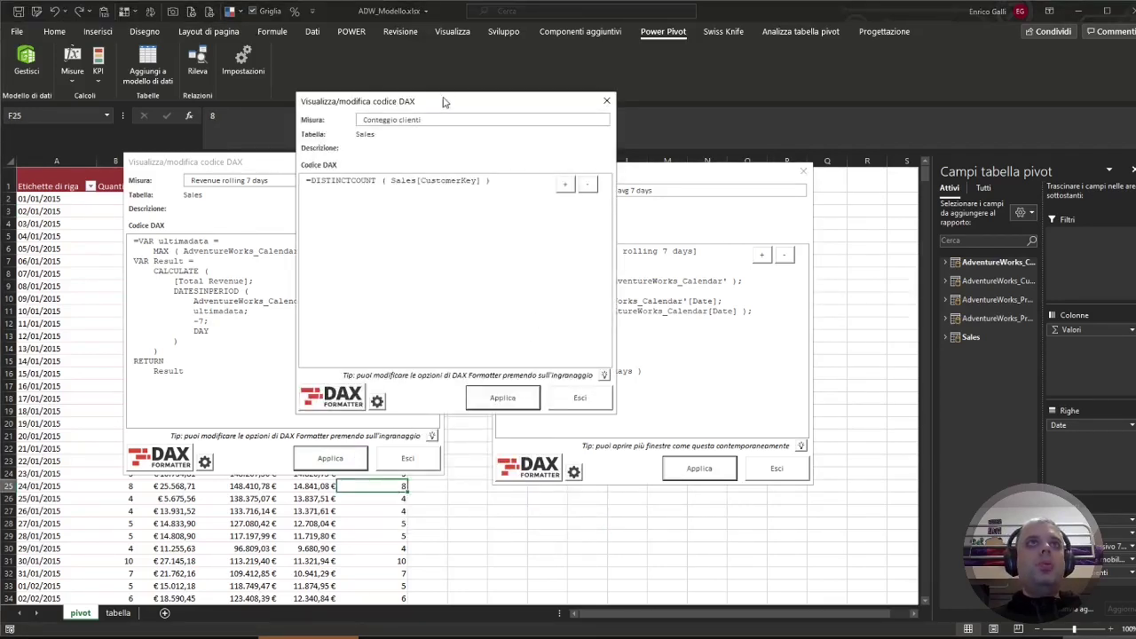
left_click_drag(443, 92, 461, 261)
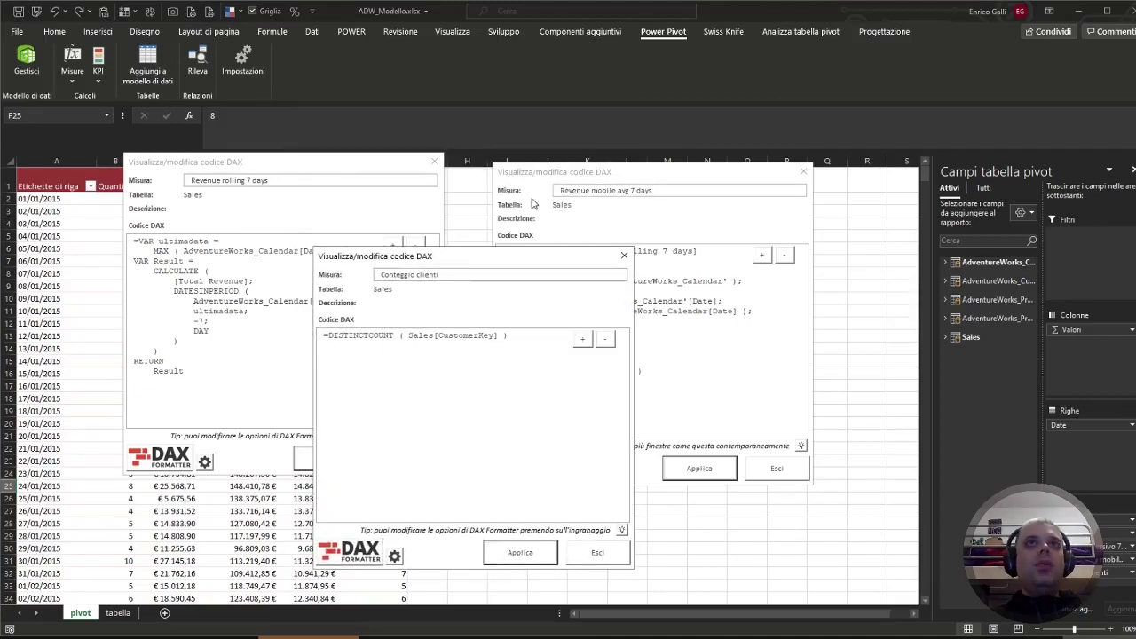
Close all three DAX editor windows to return to the pivot table.
left_click(534, 205)
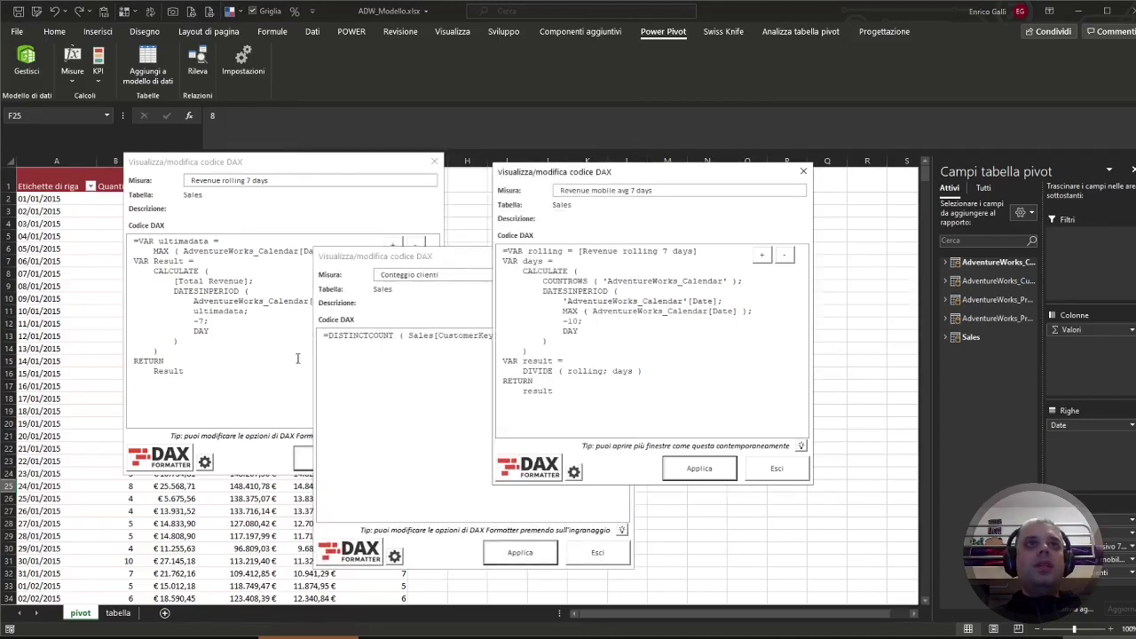
left_click(776, 468)
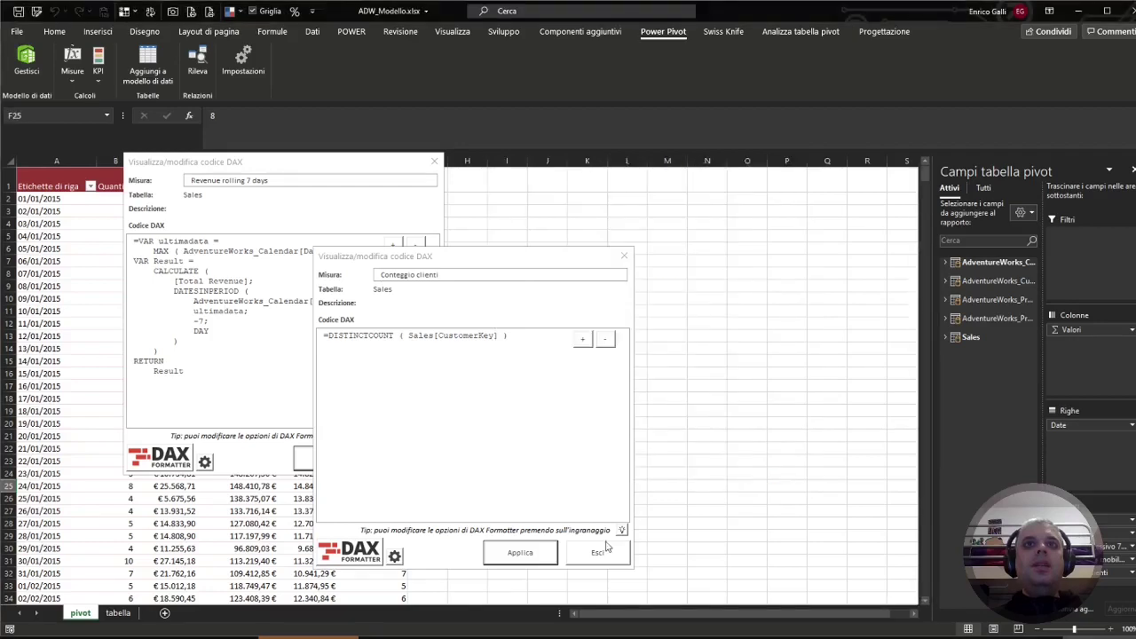
left_click(596, 552)
left_click(401, 454)
mouse_move(392, 359)
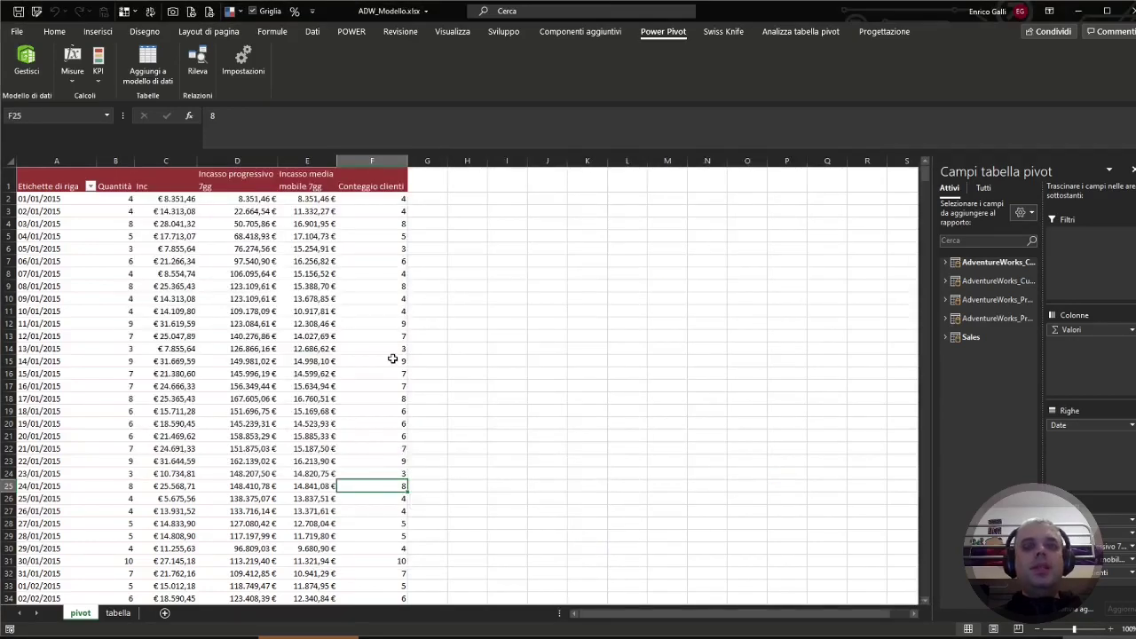